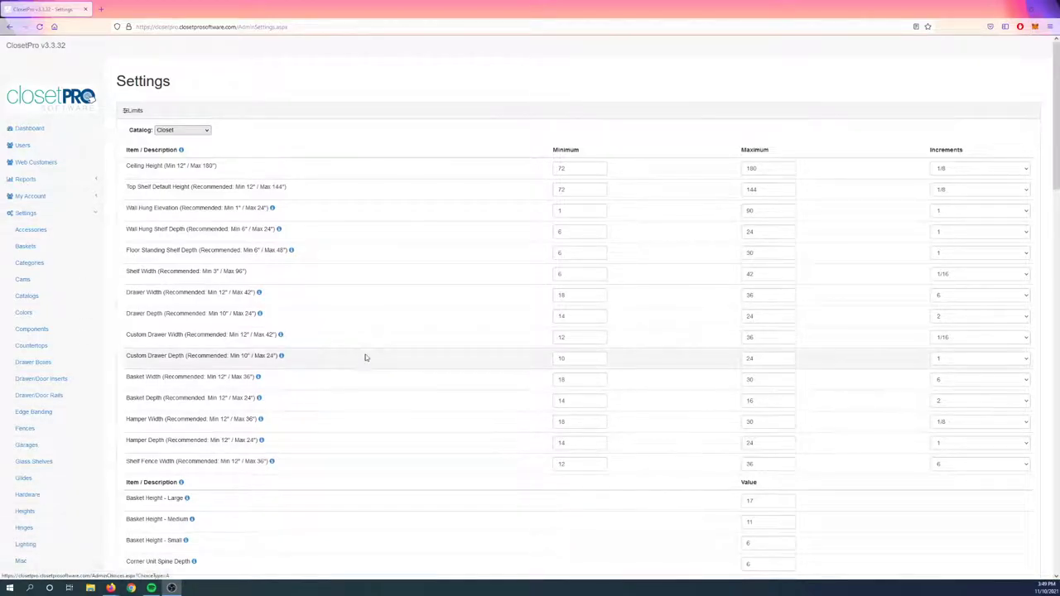
# - Save the admin settings with Offer Multiple Catalogs set to Yes
pyautogui.scroll(-10, 369, 363)
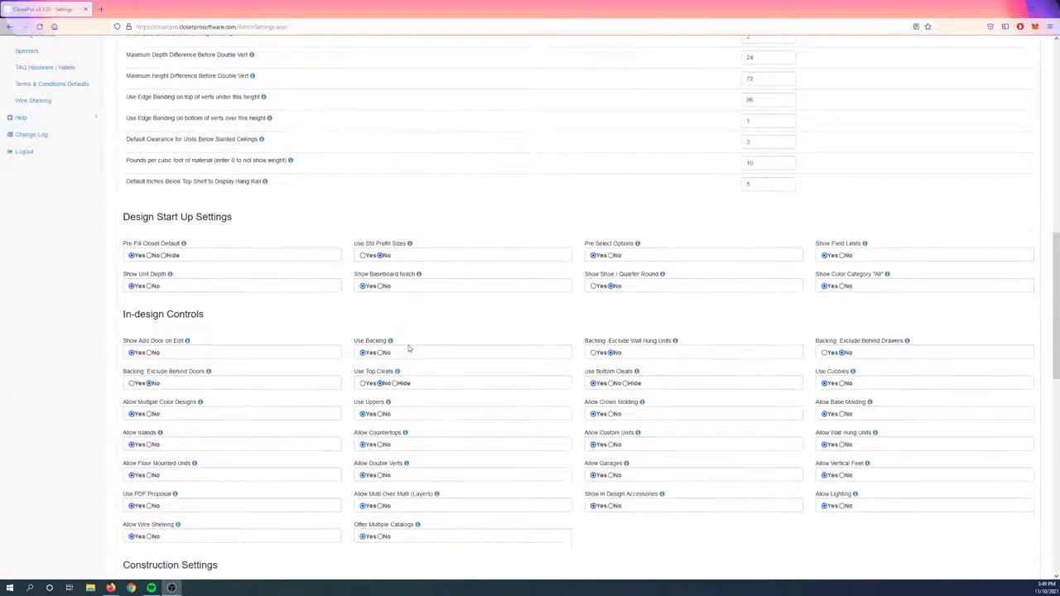
pyautogui.scroll(-3, 406, 348)
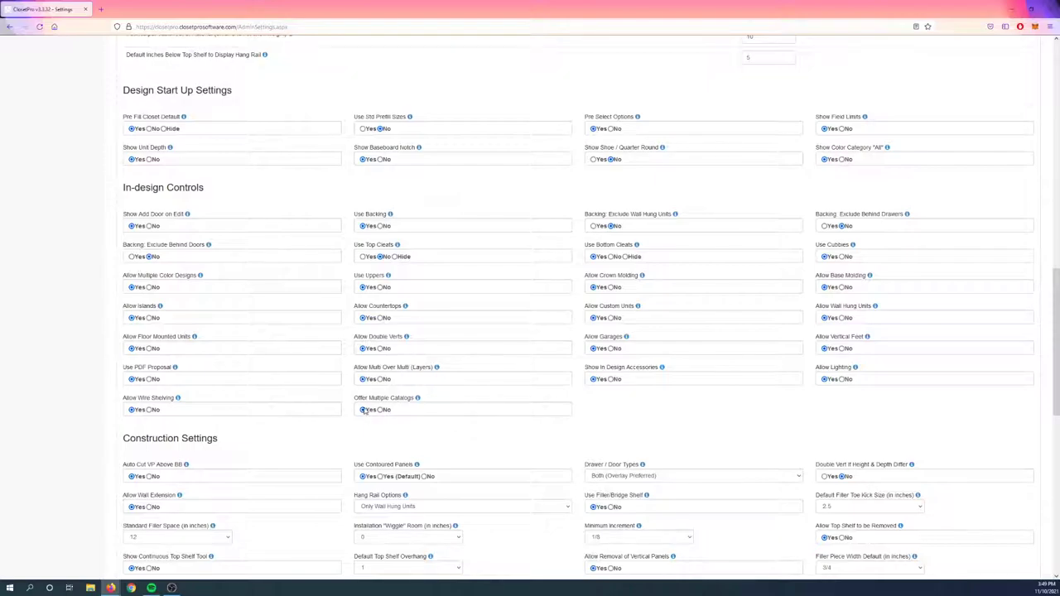
pyautogui.scroll(-7, 260, 405)
pyautogui.click(137, 557)
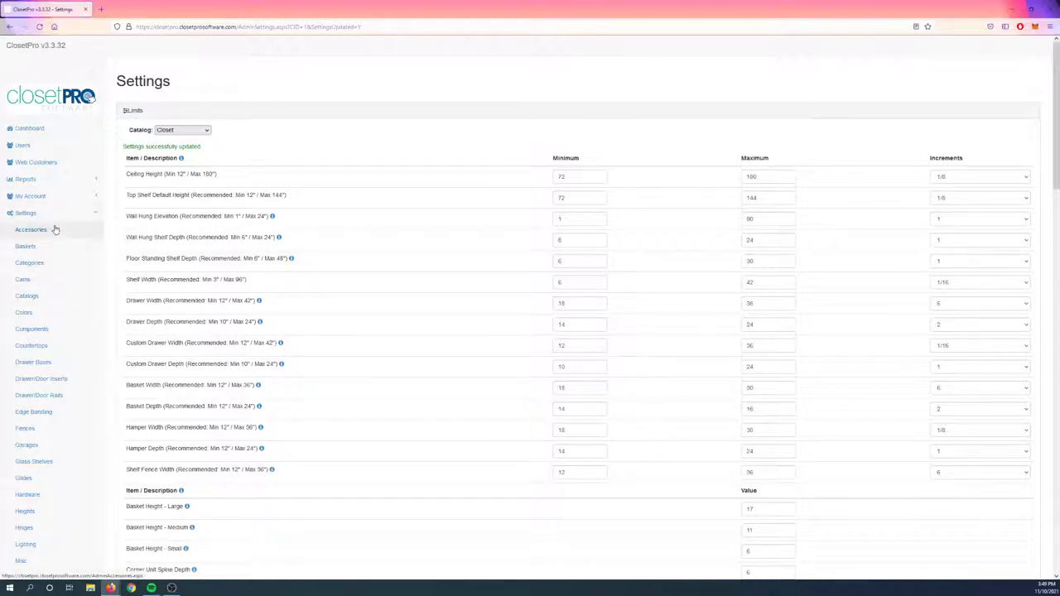
# - Open the Main Catalogs list and view the Add New Catalog form without saving it
pyautogui.click(42, 299)
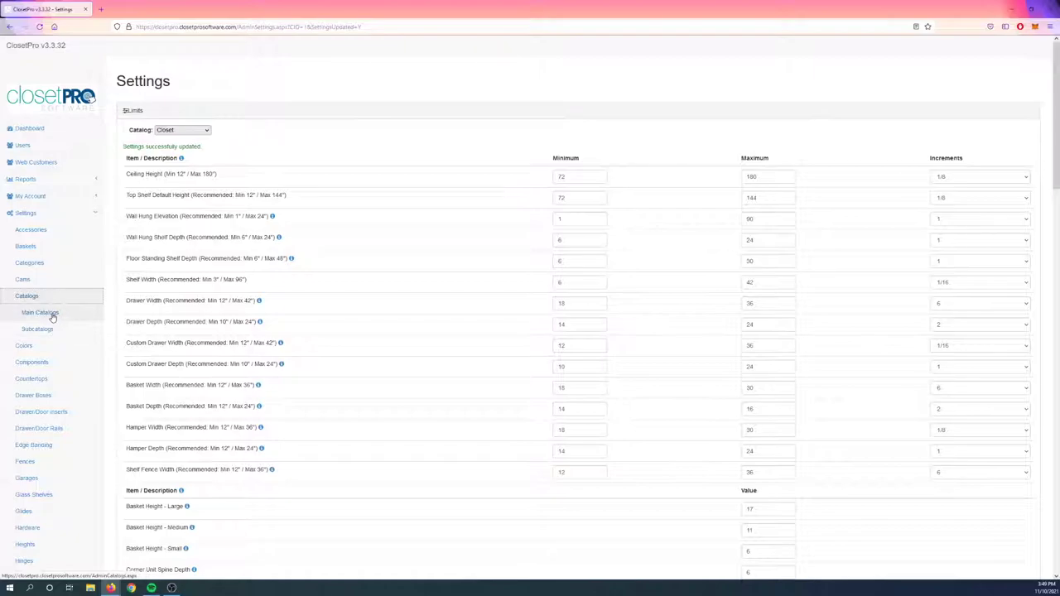
pyautogui.click(48, 313)
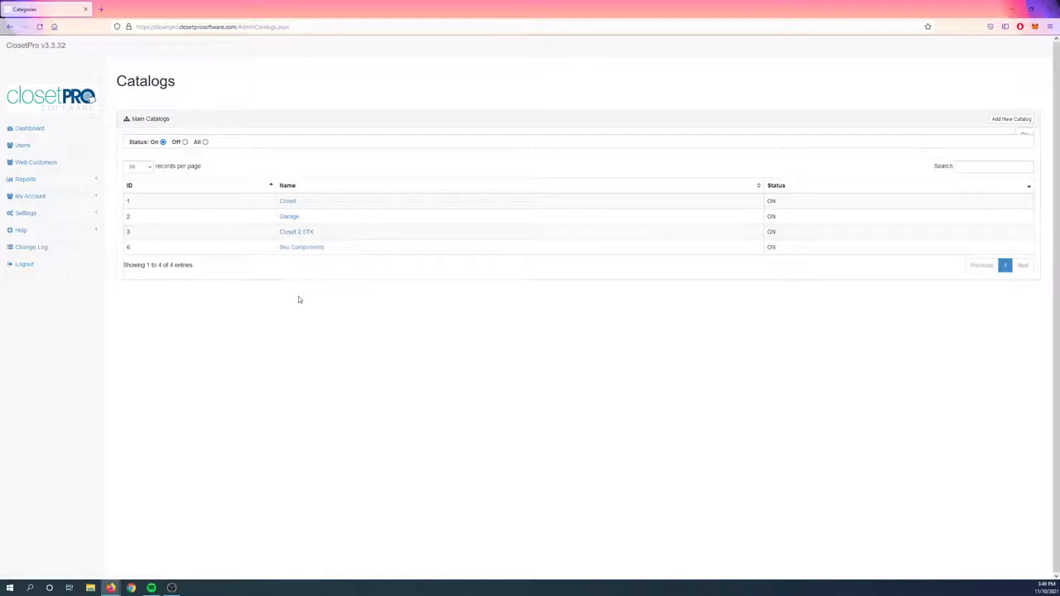
pyautogui.click(1000, 121)
pyautogui.click(212, 150)
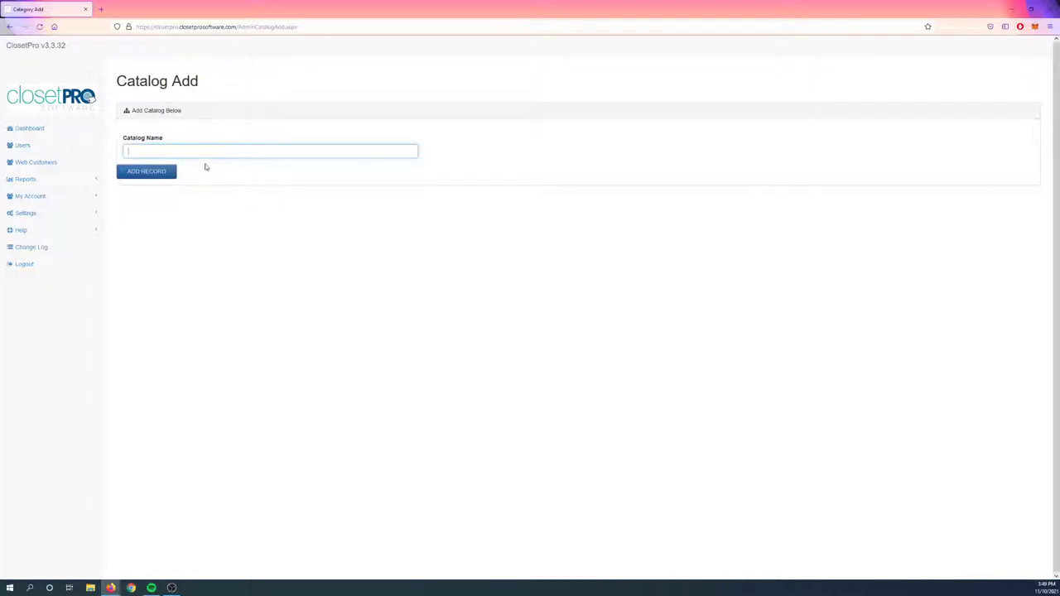
pyautogui.hotkey('alt', 'Left')
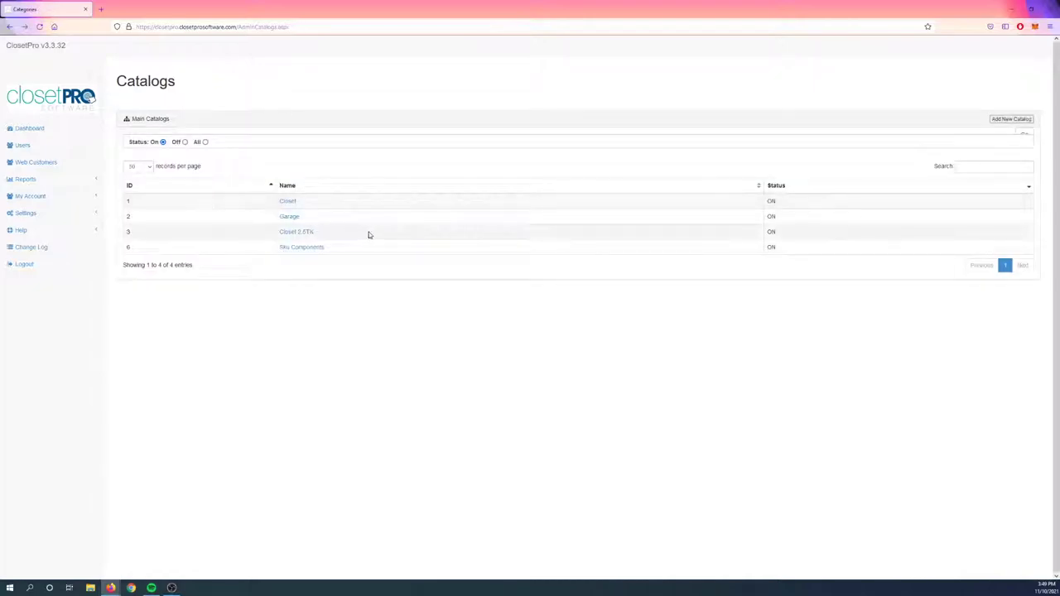
# - Review the Closet catalog's edit page, then return to the Catalogs list
pyautogui.click(287, 202)
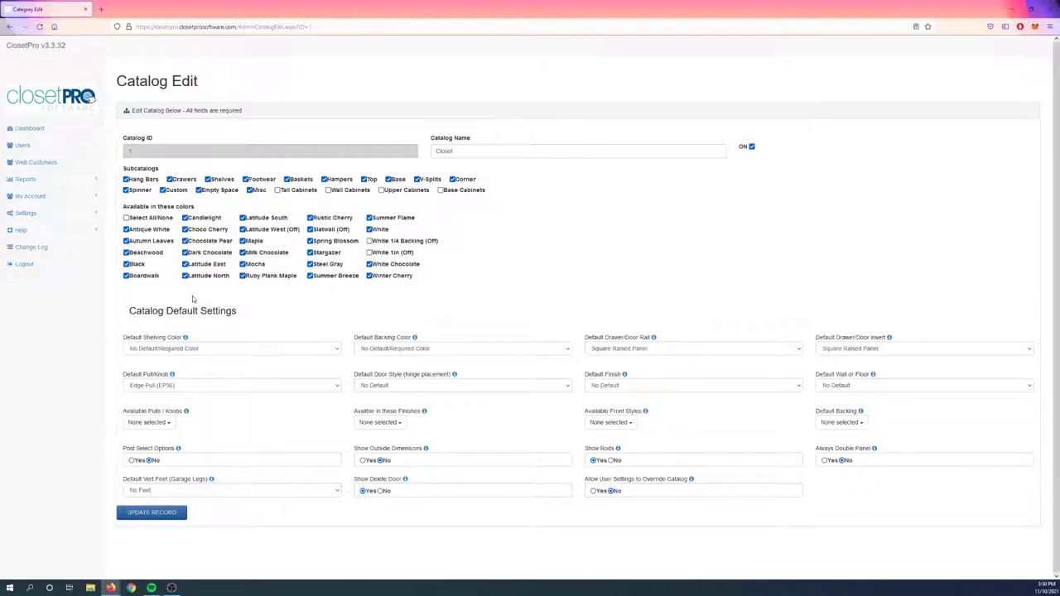
pyautogui.hotkey('alt', 'Left')
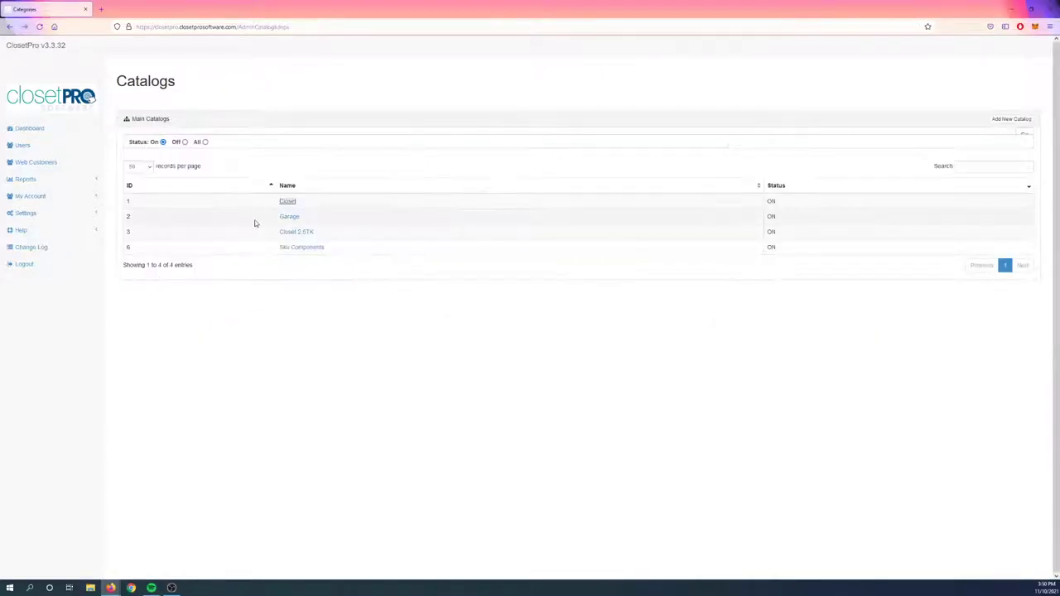
# - In the Garage catalog, keep White 1in (Off) and Wall Hung, and make Double Doors the default door style
pyautogui.click(287, 216)
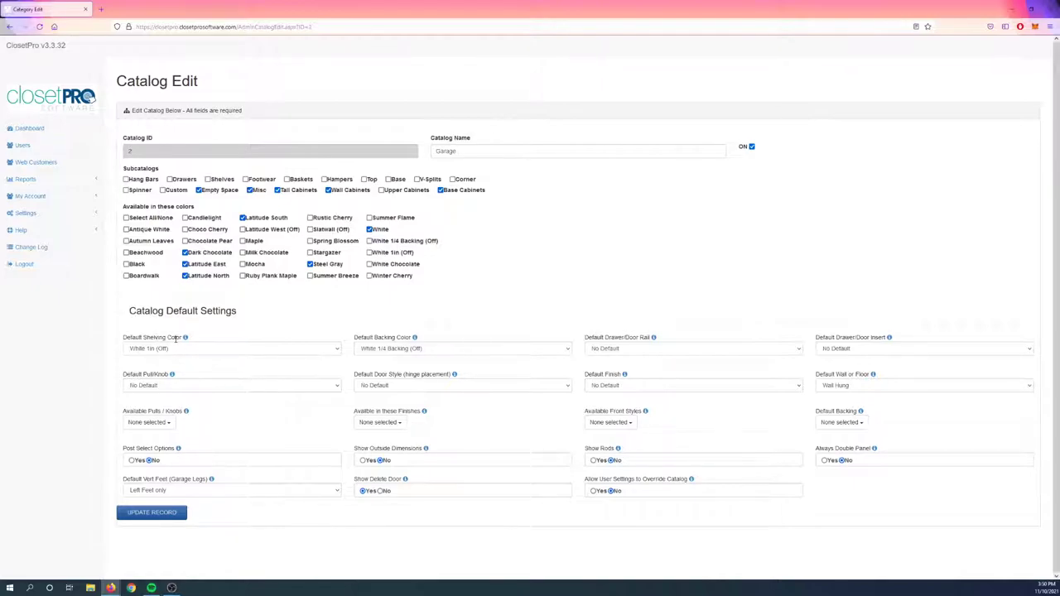
pyautogui.click(200, 351)
pyautogui.scroll(-5, 190, 462)
pyautogui.scroll(5, 166, 464)
pyautogui.click(168, 349)
pyautogui.click(460, 385)
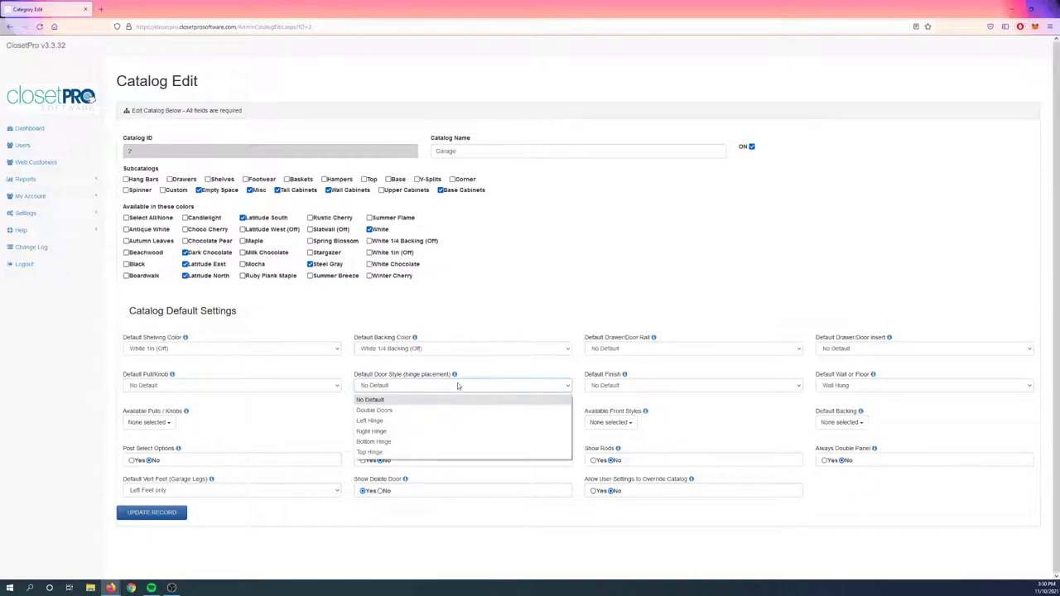
pyautogui.click(397, 412)
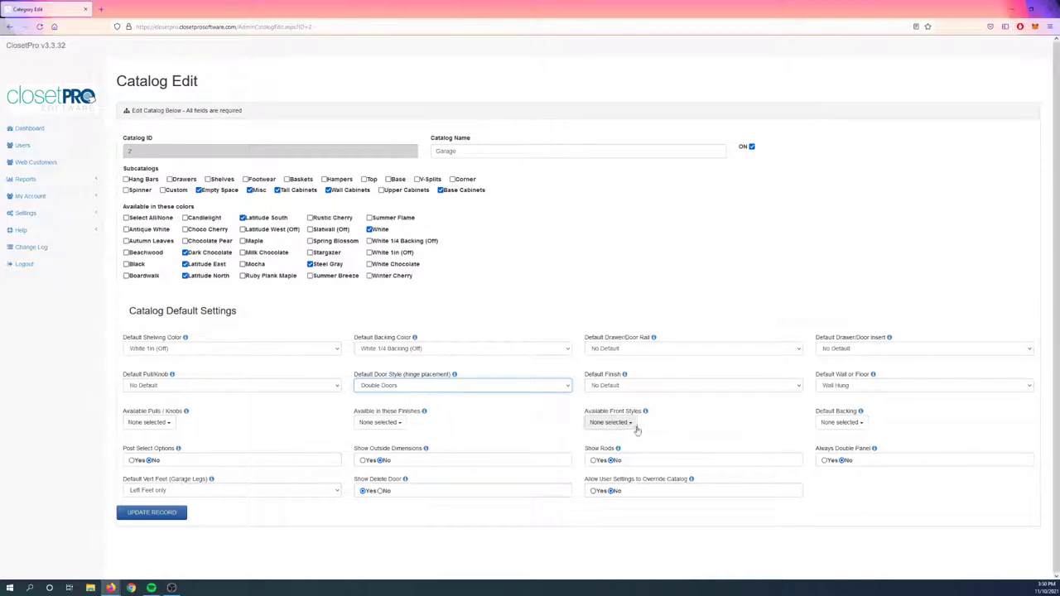
pyautogui.click(867, 387)
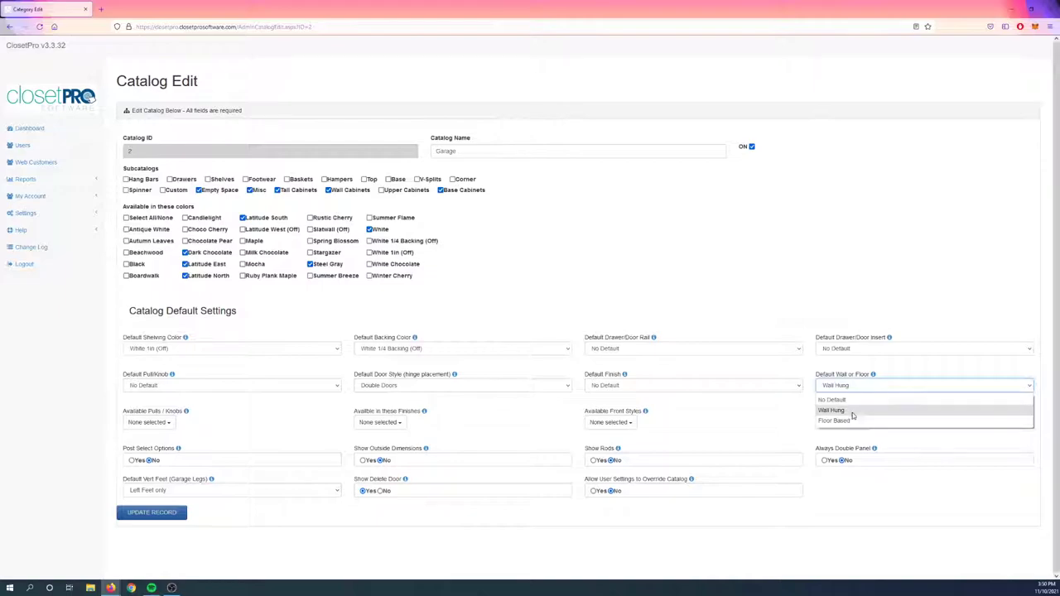
pyautogui.click(783, 410)
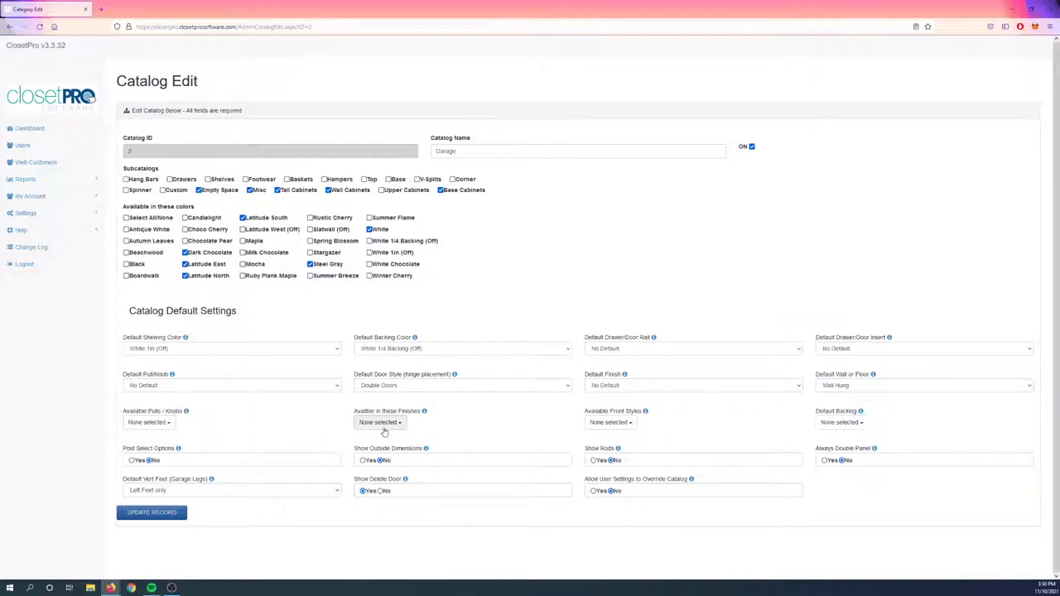
# - Set Add Backing, Show Outside Dimensions and Always Double Panel to Yes, then update the record
pyautogui.click(628, 424)
pyautogui.click(719, 425)
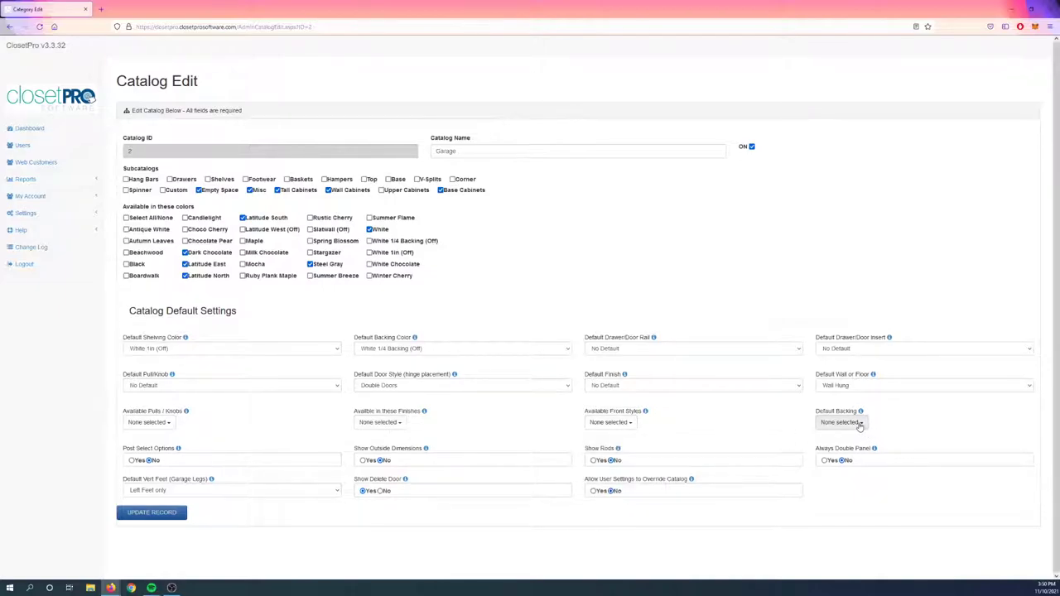
pyautogui.click(854, 425)
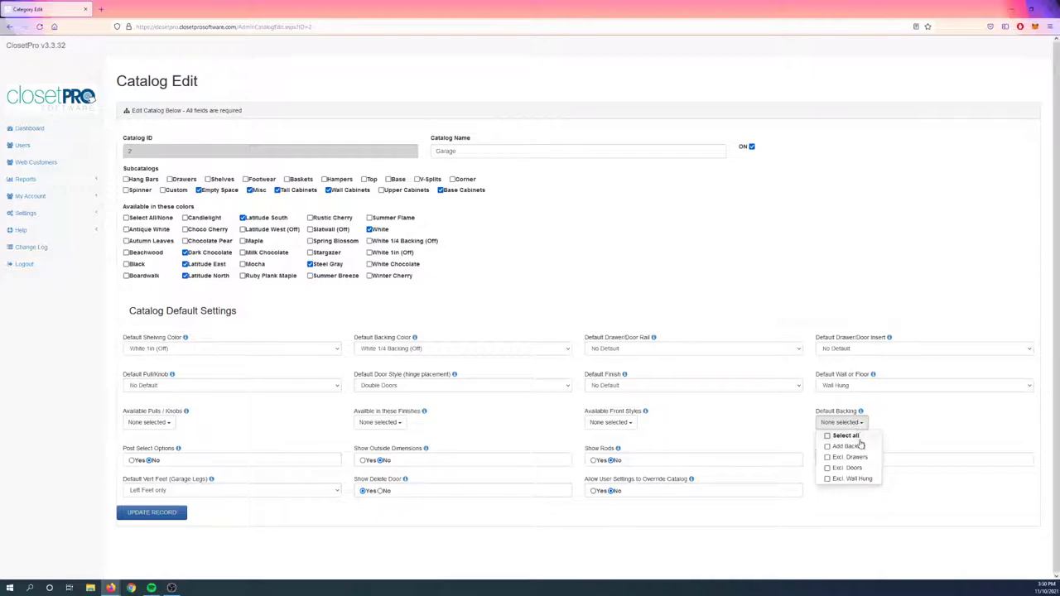
pyautogui.click(857, 448)
pyautogui.click(773, 435)
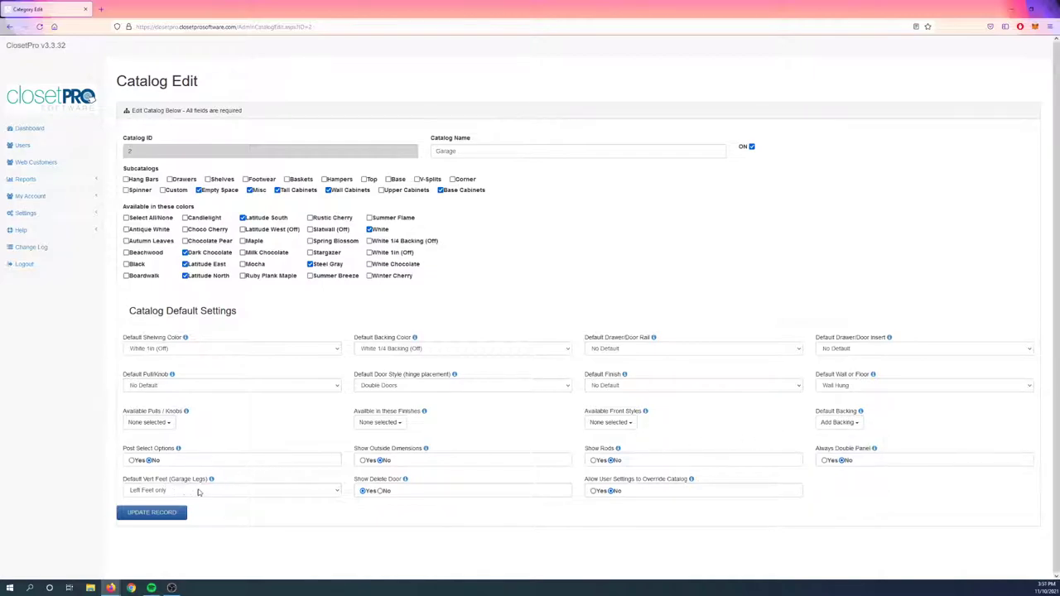
pyautogui.click(362, 460)
pyautogui.click(824, 460)
pyautogui.click(166, 512)
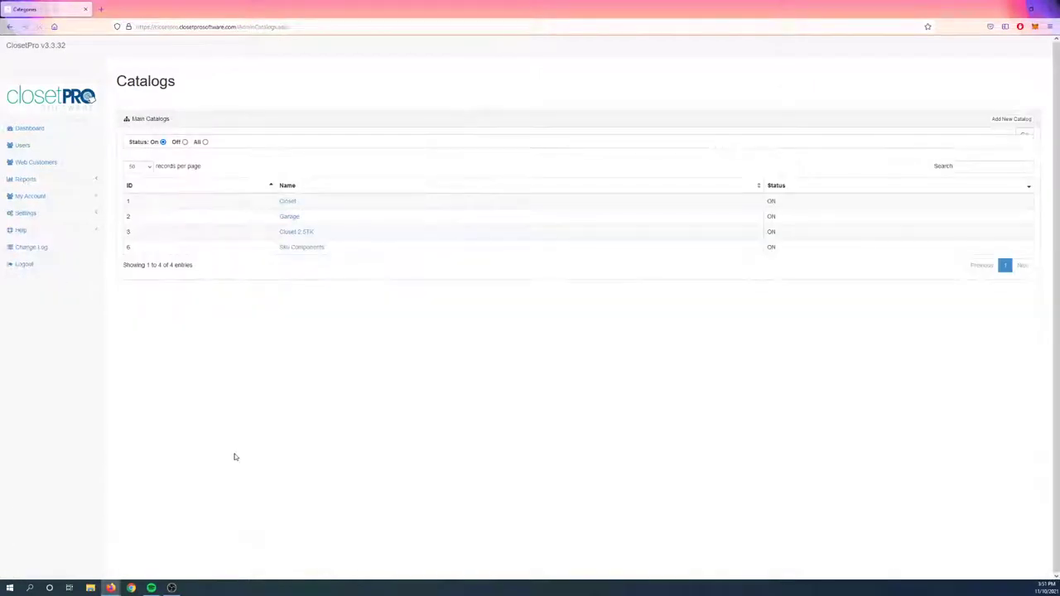
# - Reopen the Garage catalog to point out its subcatalog choices, then expand Settings > Catalogs again
pyautogui.click(65, 214)
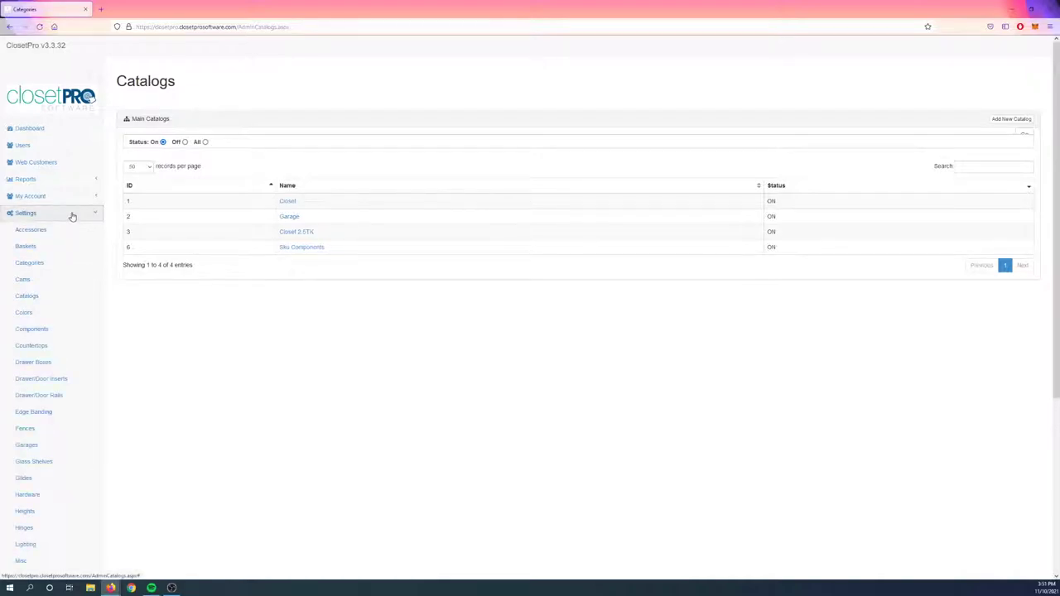
pyautogui.click(54, 298)
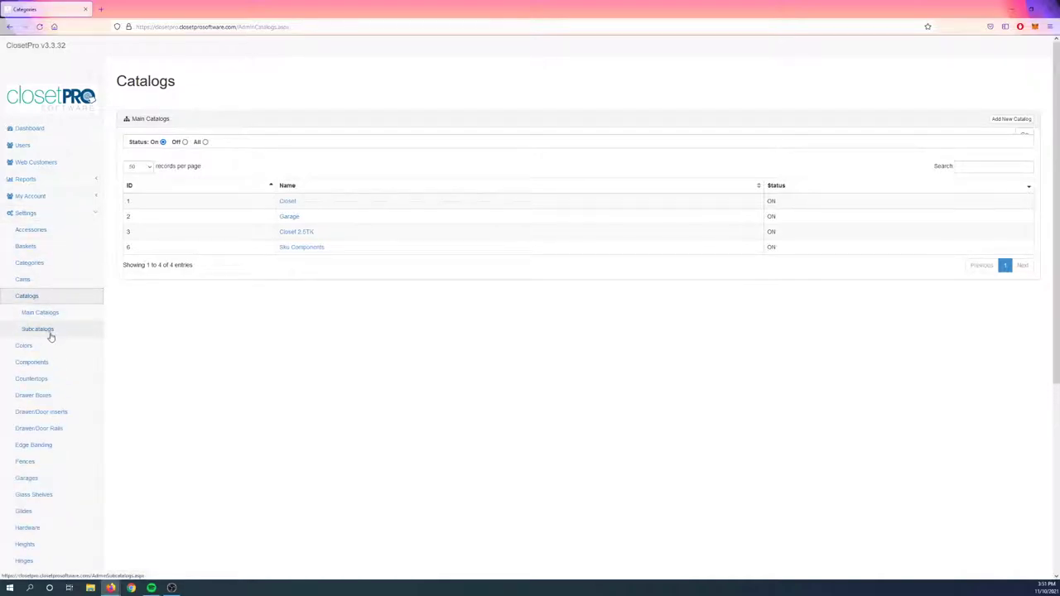
pyautogui.click(288, 218)
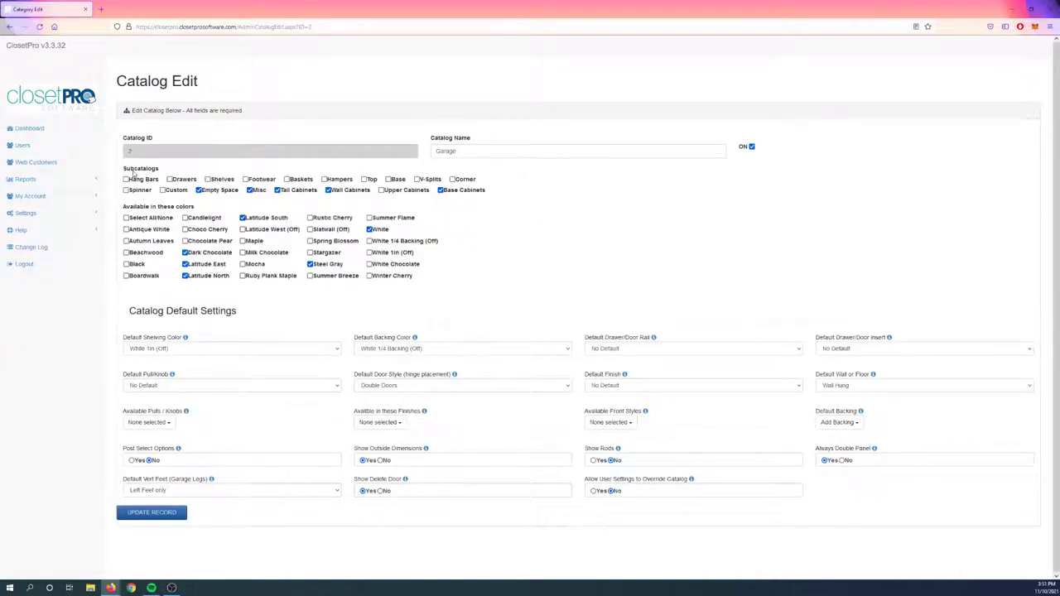
pyautogui.moveTo(130, 174); pyautogui.dragTo(490, 197)
pyautogui.click(524, 197)
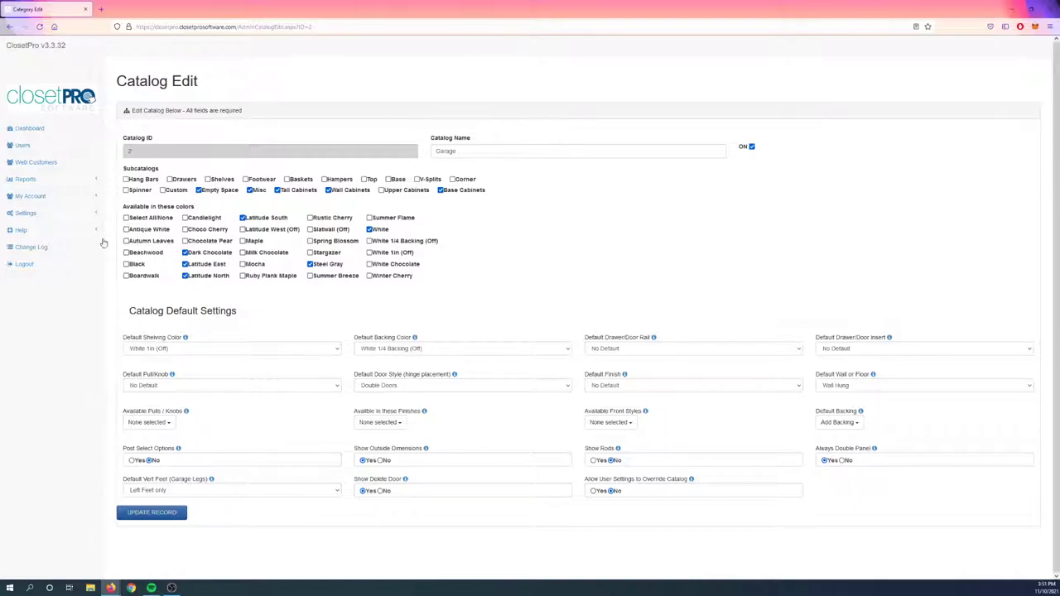
pyautogui.click(86, 216)
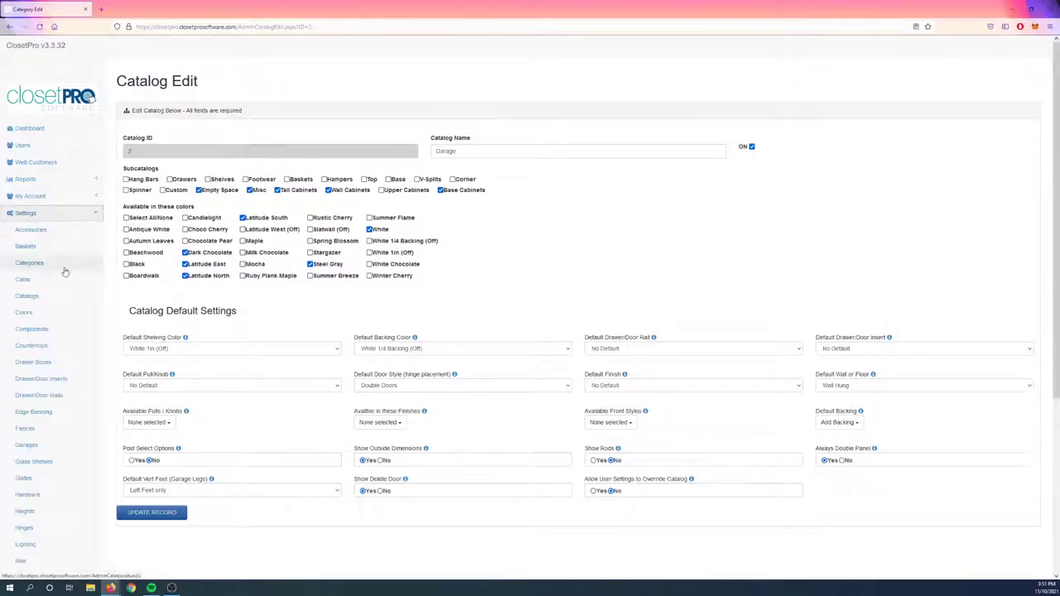
pyautogui.click(58, 295)
# - Show the 18 subcatalogs sorted by ID and view the Add New Subcatalog form without saving
pyautogui.click(59, 331)
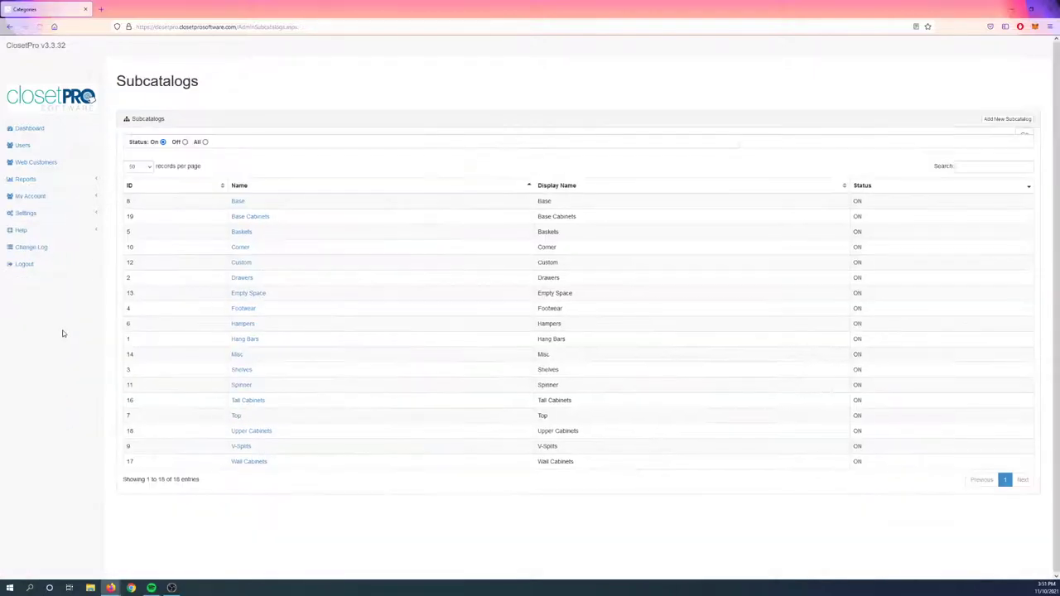
pyautogui.click(220, 186)
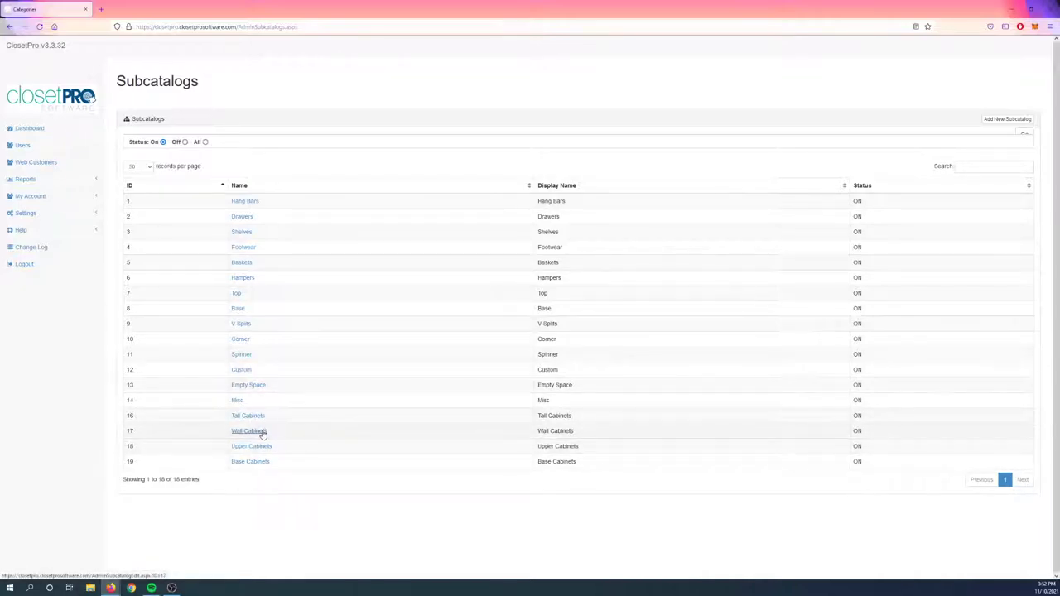
pyautogui.click(1007, 118)
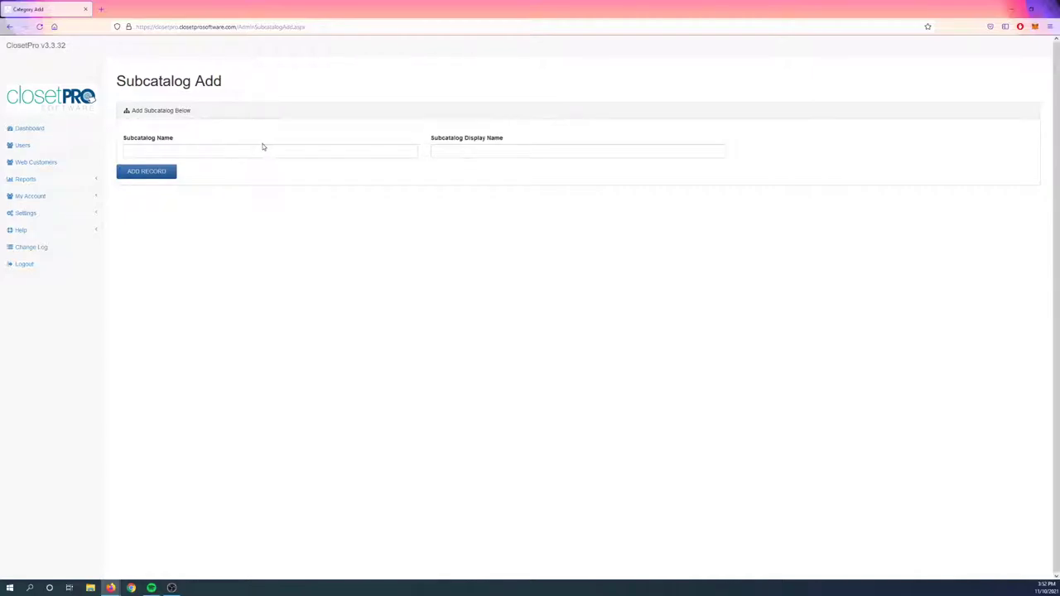
pyautogui.hotkey('alt', 'Left')
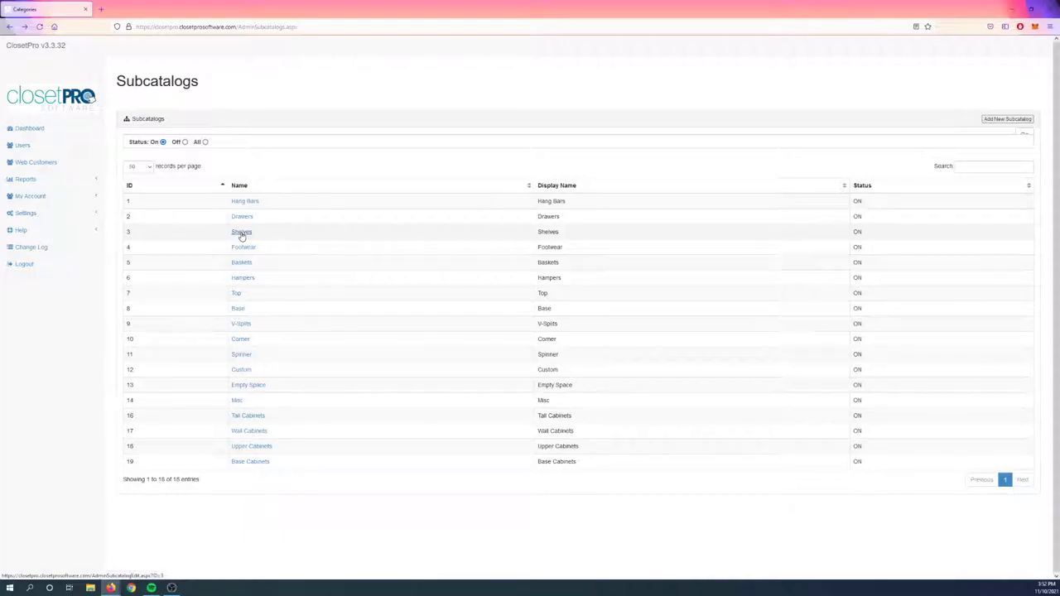
pyautogui.click(77, 214)
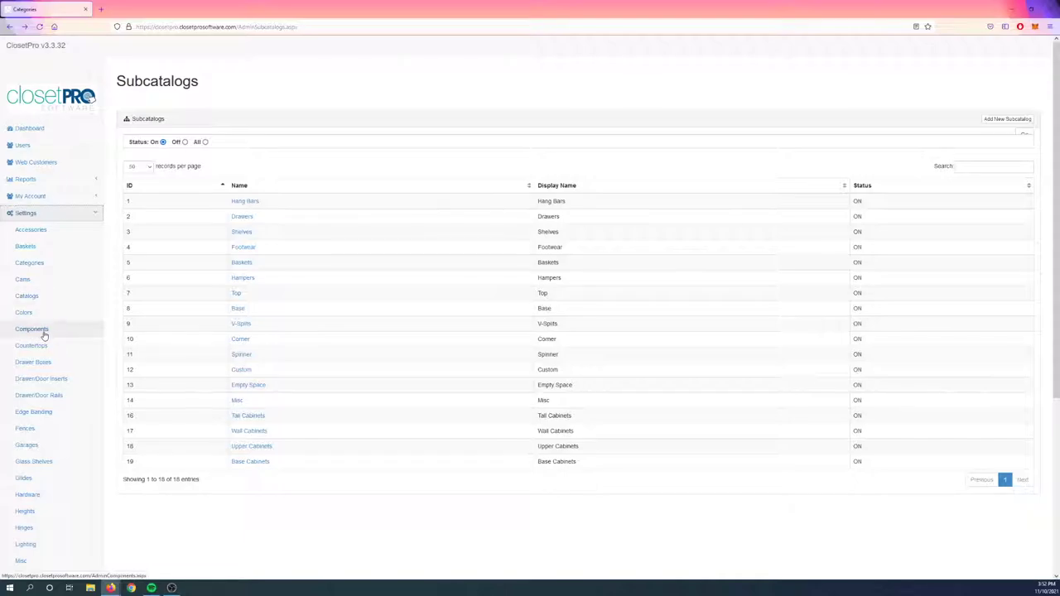
# - Search components for 'tall', open TALL-CAB and add the Shelves subcatalog alongside Tall Cabinets
pyautogui.click(42, 331)
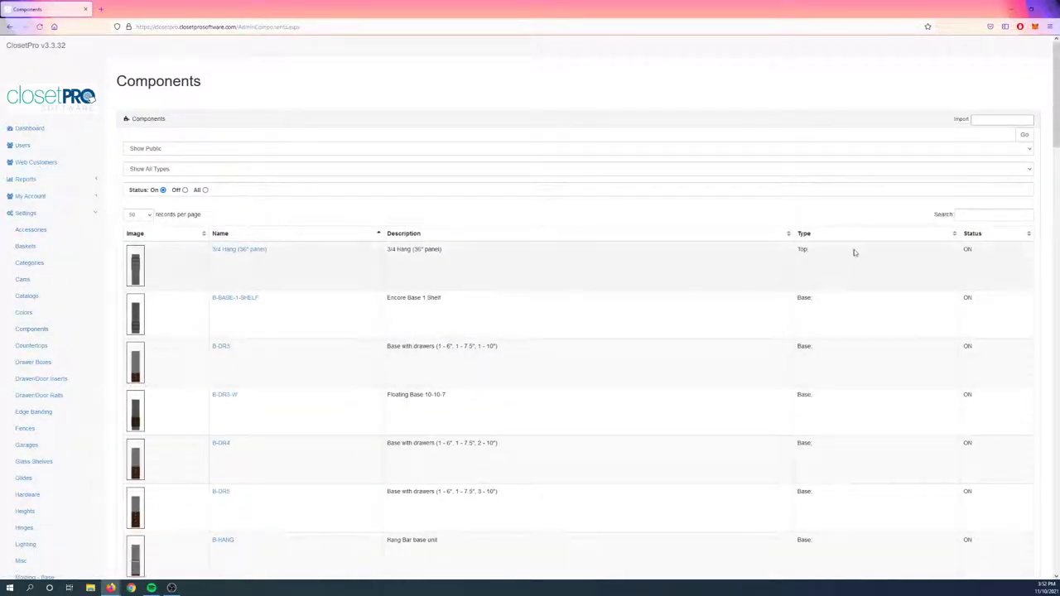
pyautogui.click(977, 216)
pyautogui.write('tall')
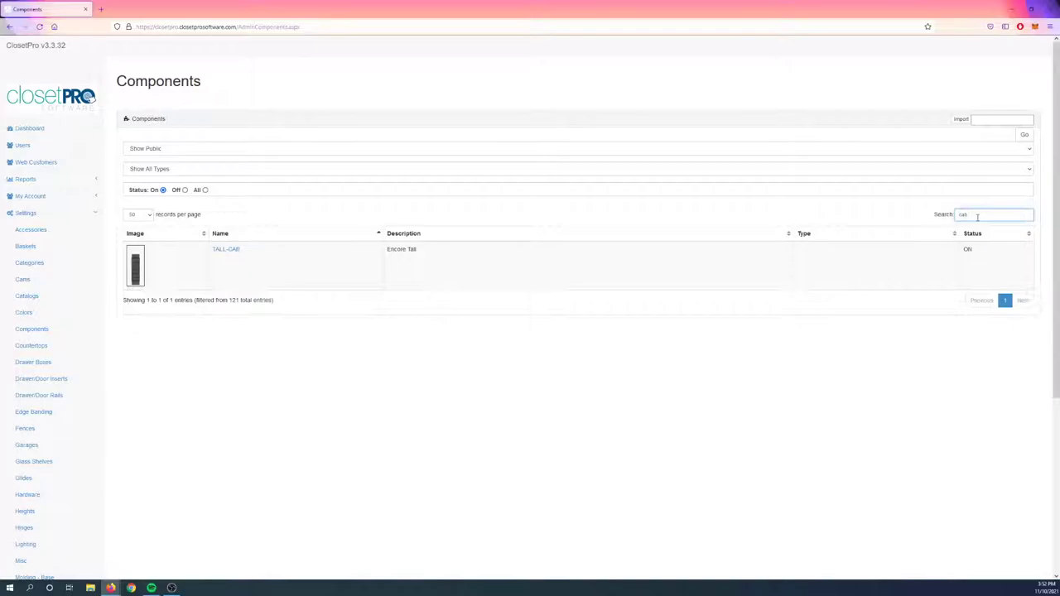
pyautogui.click(225, 250)
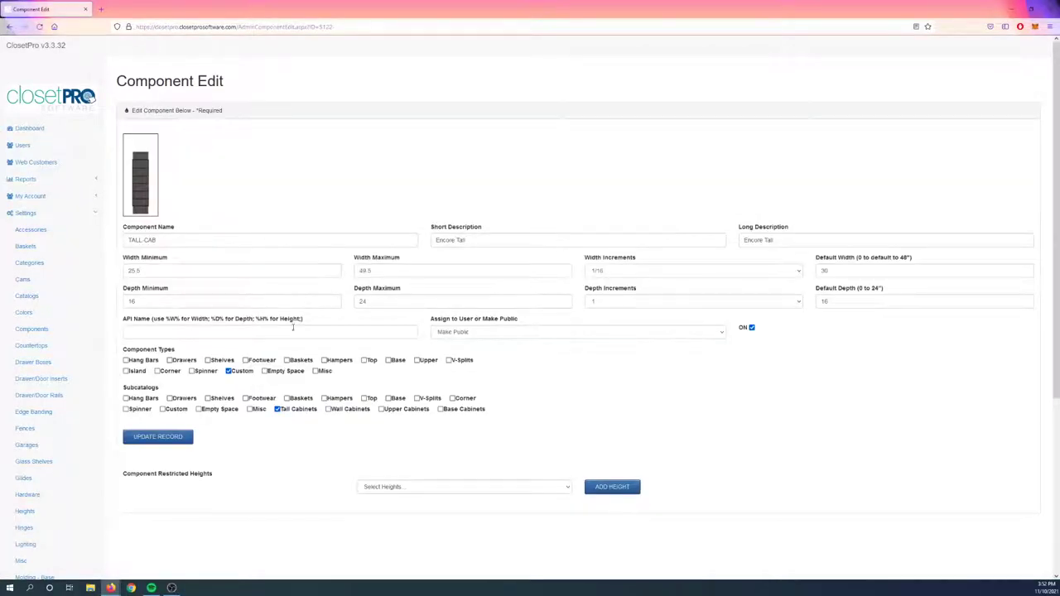
pyautogui.moveTo(122, 388); pyautogui.dragTo(464, 425)
pyautogui.click(364, 441)
pyautogui.click(208, 398)
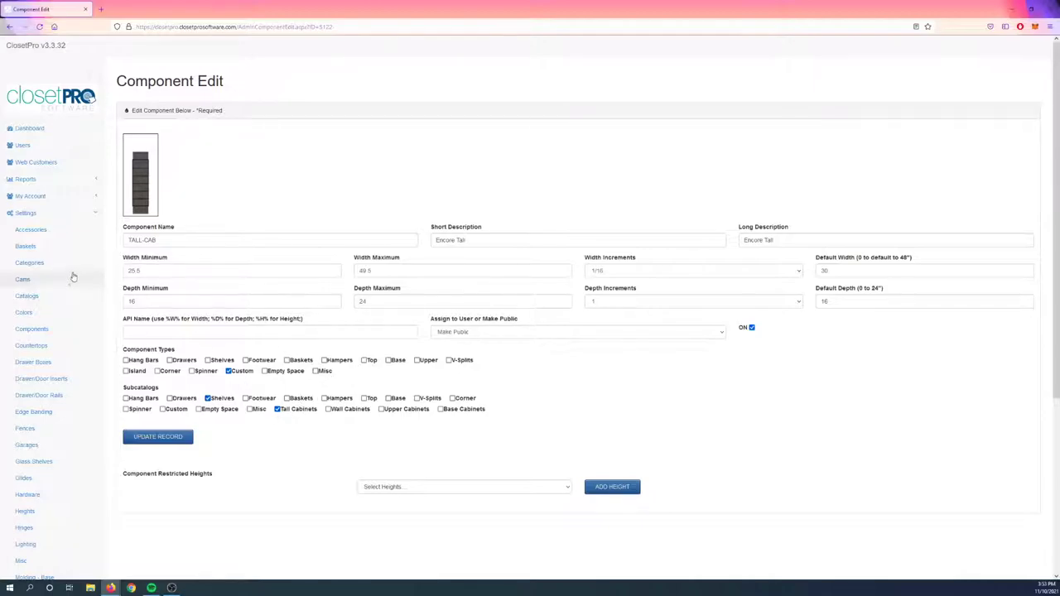
# - From the test customer's page under Users, start a new design using the Garage catalog
pyautogui.click(41, 295)
pyautogui.click(42, 313)
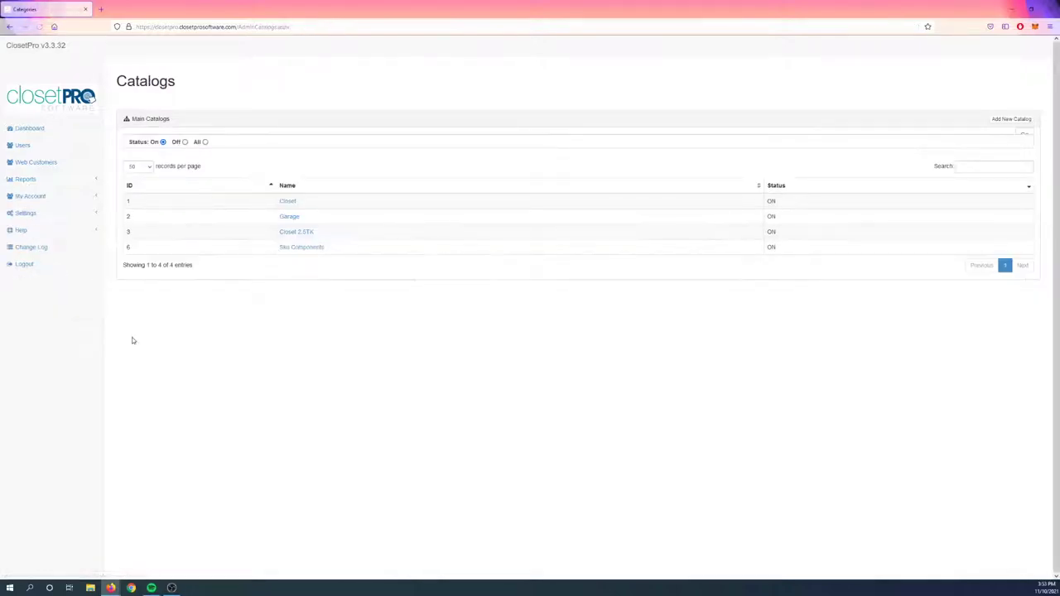
pyautogui.click(74, 147)
pyautogui.click(143, 222)
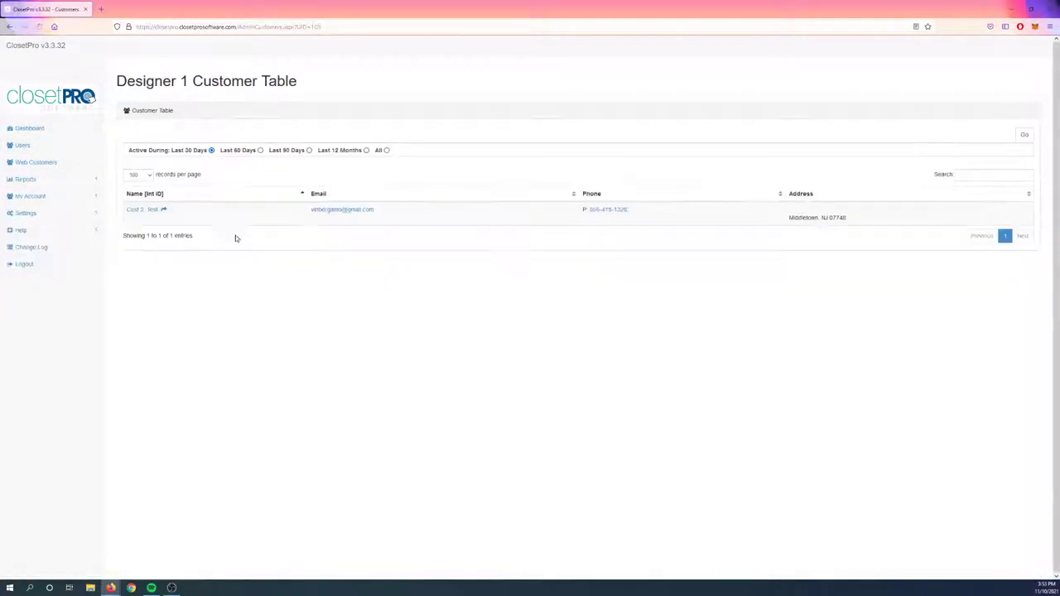
pyautogui.click(149, 210)
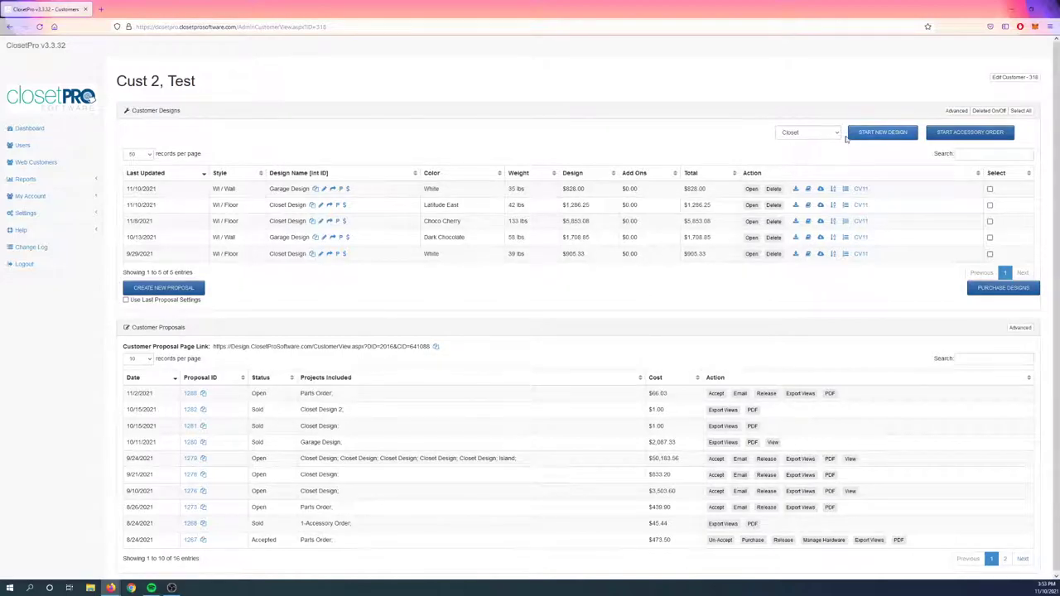
pyautogui.click(834, 135)
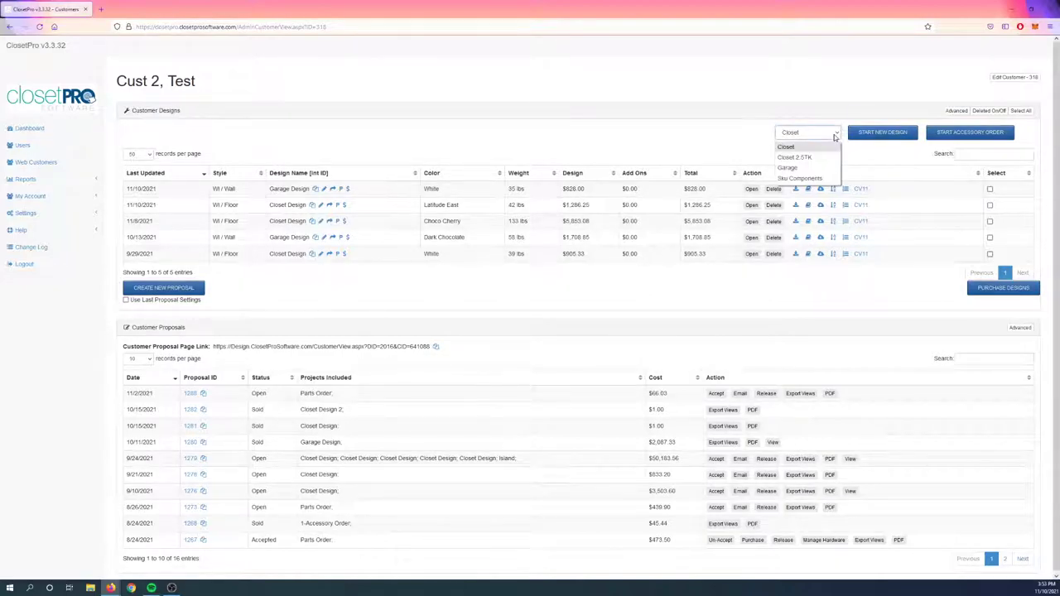
pyautogui.click(800, 168)
pyautogui.click(882, 133)
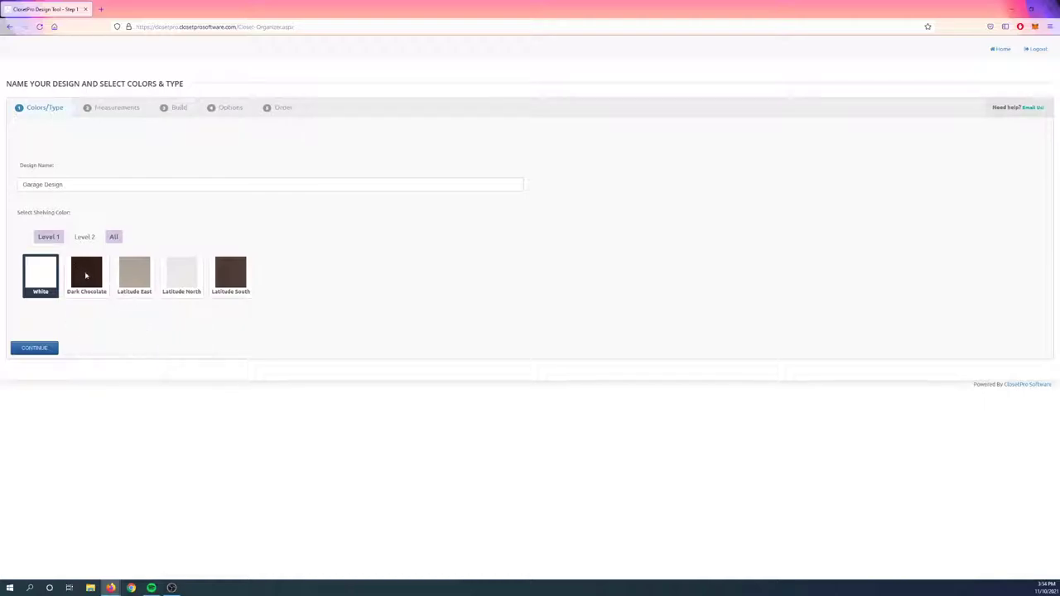
# - Keep the Level 1 White shelving colour and continue past components and measurements
pyautogui.click(85, 237)
pyautogui.click(49, 237)
pyautogui.click(50, 348)
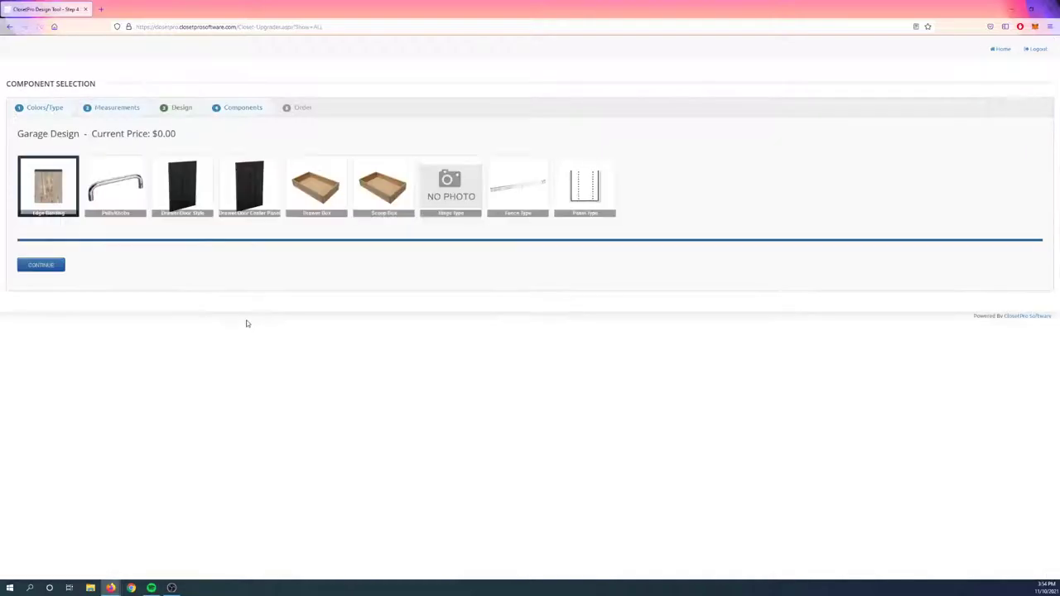
pyautogui.click(41, 265)
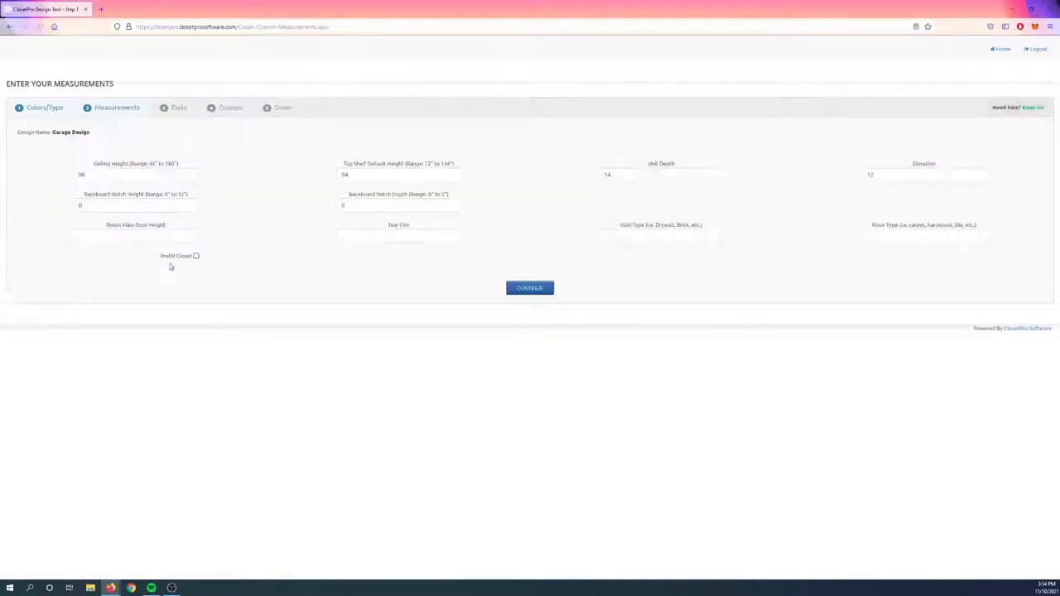
pyautogui.click(530, 288)
# - Draw a single 75 1/8-inch wall and use all of it for the design
pyautogui.click(217, 242)
pyautogui.click(445, 242)
pyautogui.click(793, 193)
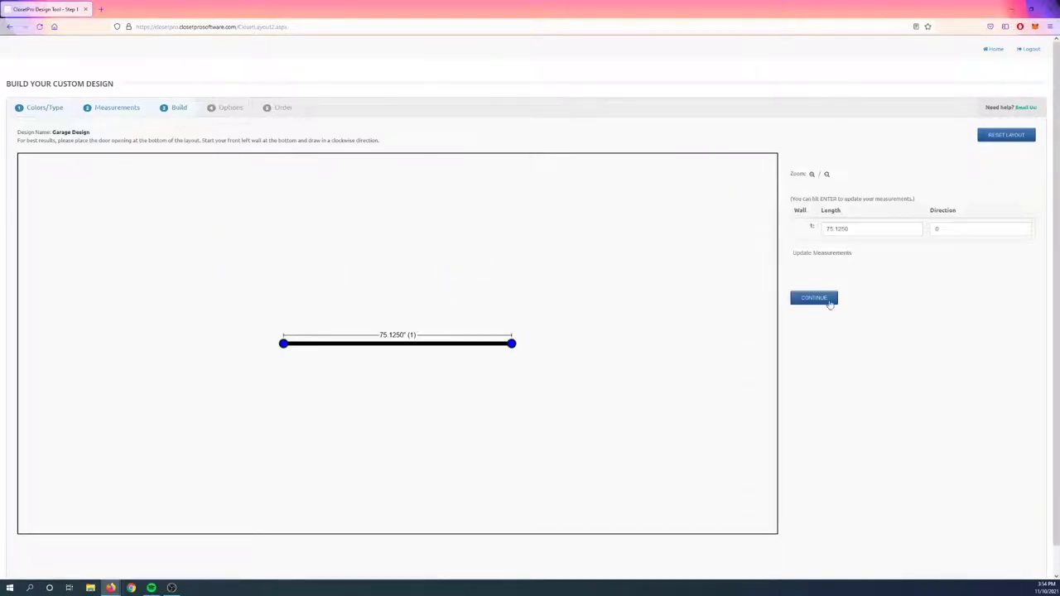
pyautogui.click(827, 300)
pyautogui.click(917, 275)
pyautogui.click(816, 341)
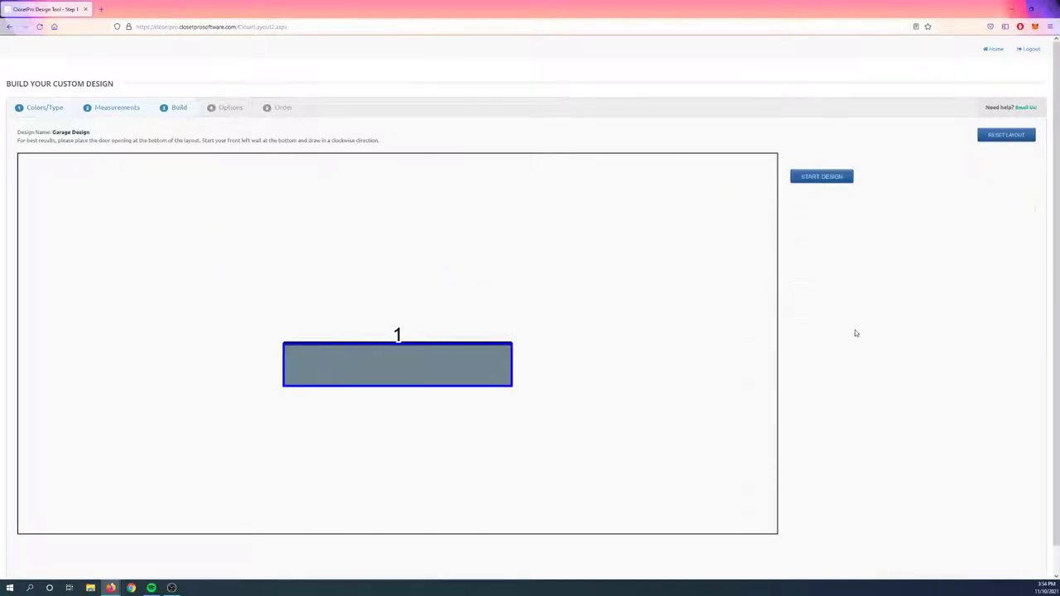
# - Start designing and open wall 1's choice of sections
pyautogui.click(823, 175)
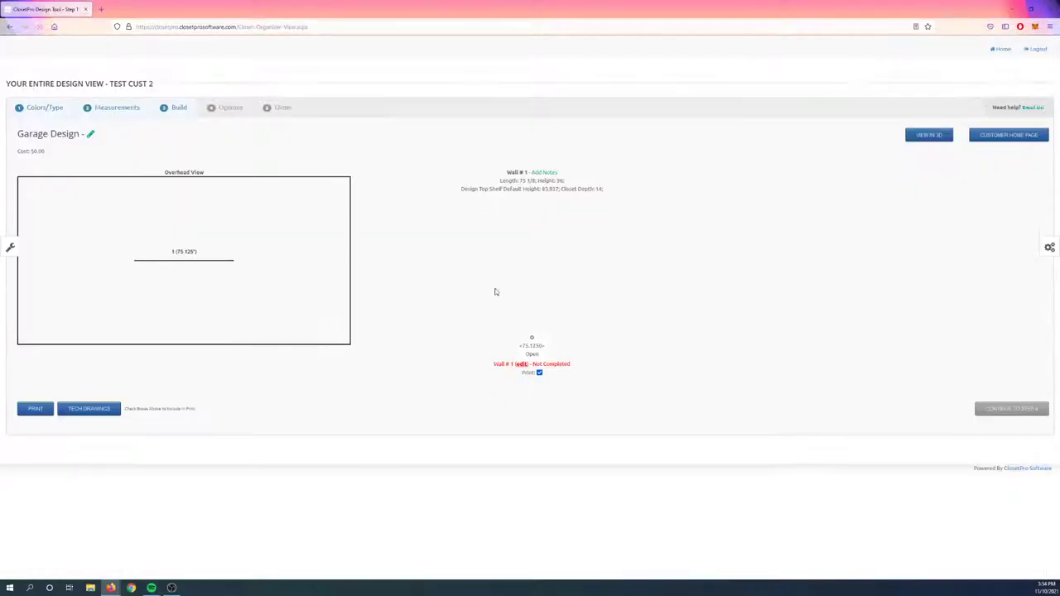
pyautogui.click(558, 363)
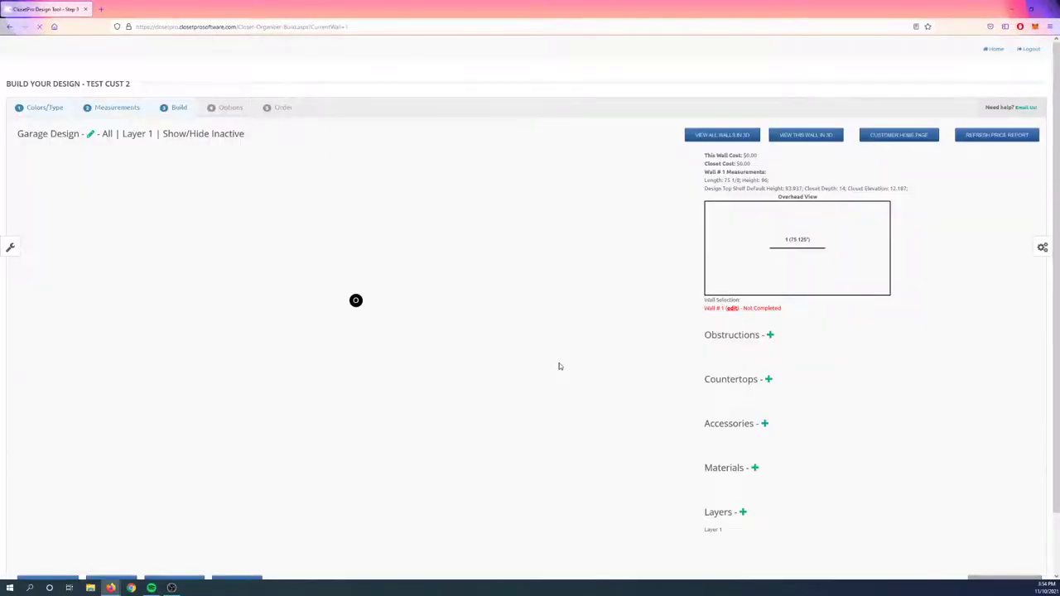
pyautogui.click(355, 299)
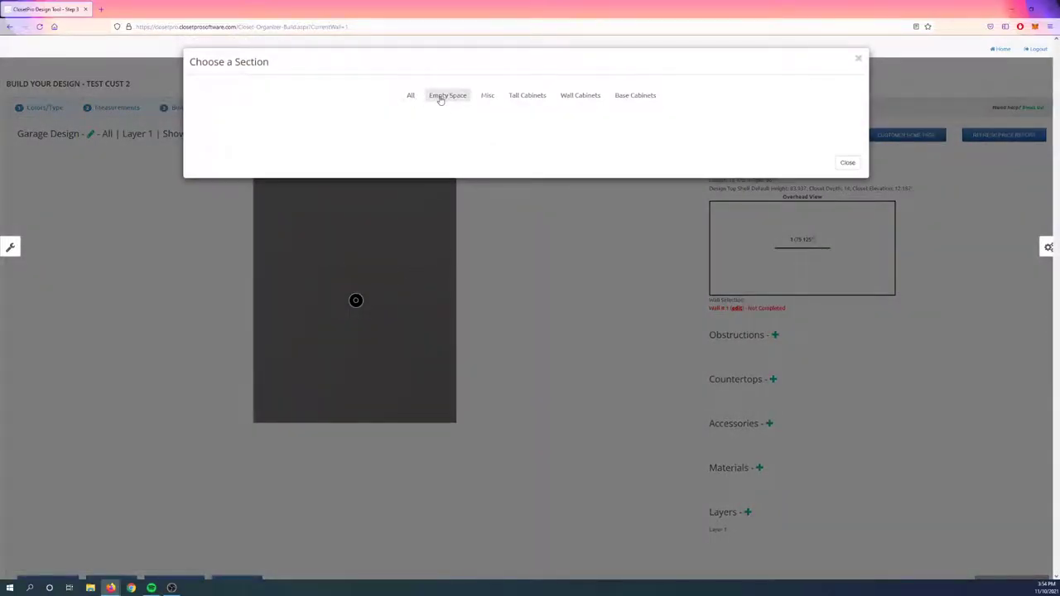
# - Add an Encore Tall cabinet as unit 1, bringing the closet cost to $879.53
pyautogui.click(636, 95)
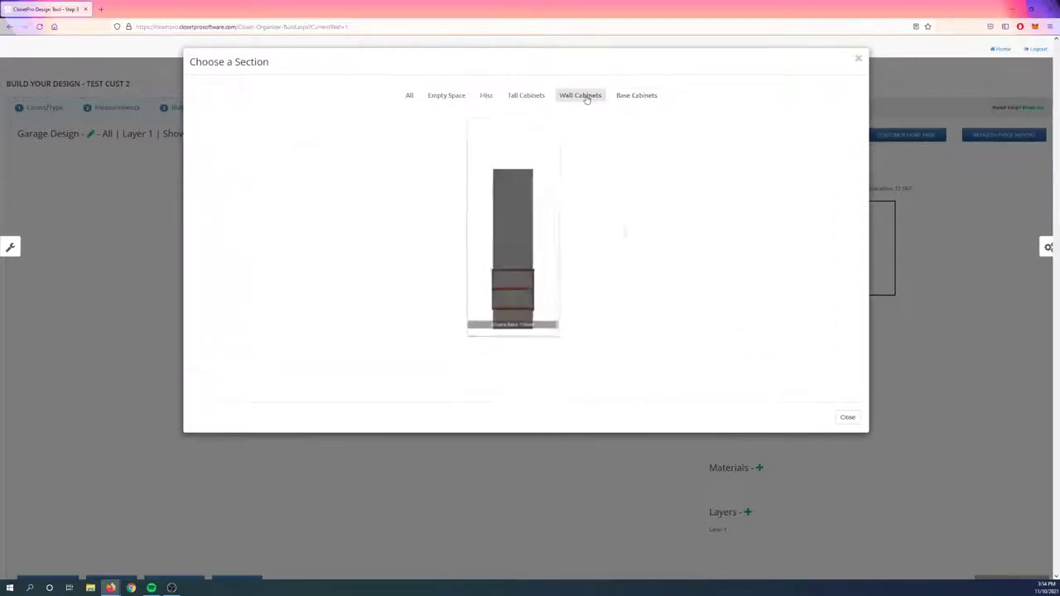
pyautogui.click(581, 95)
pyautogui.click(529, 96)
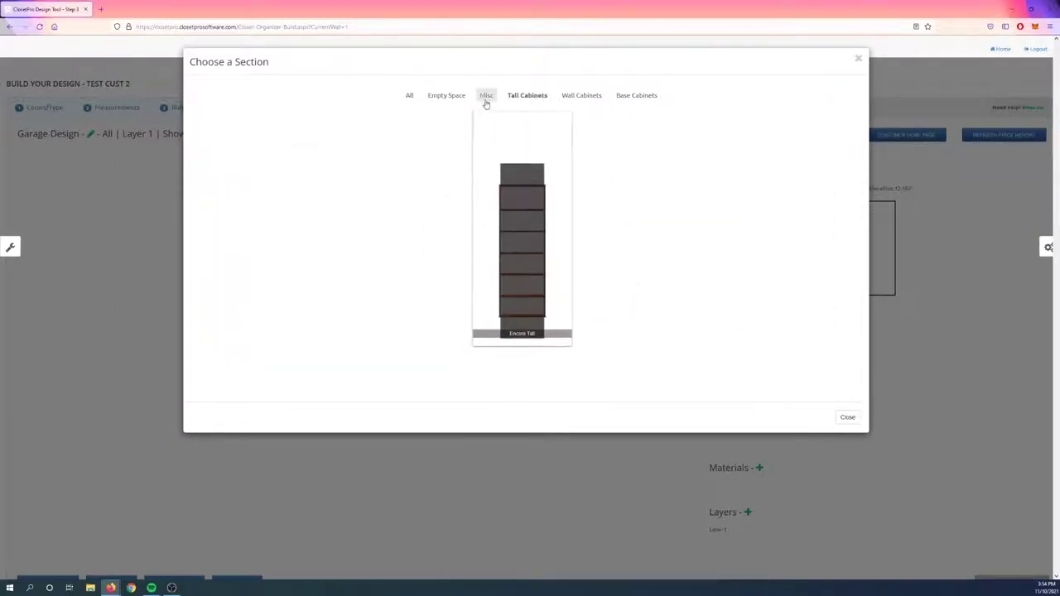
pyautogui.click(460, 97)
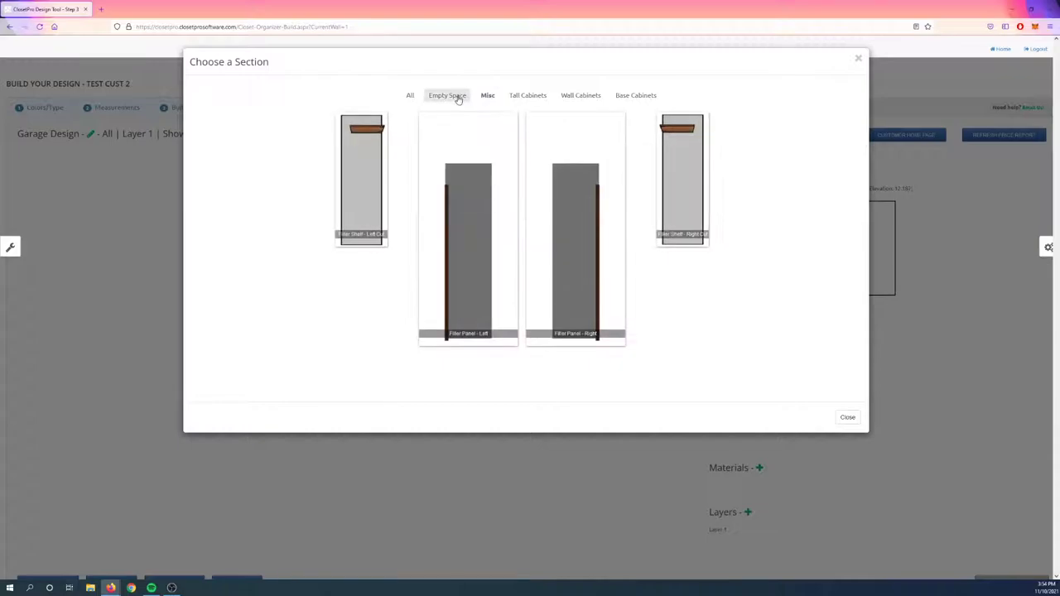
pyautogui.click(530, 97)
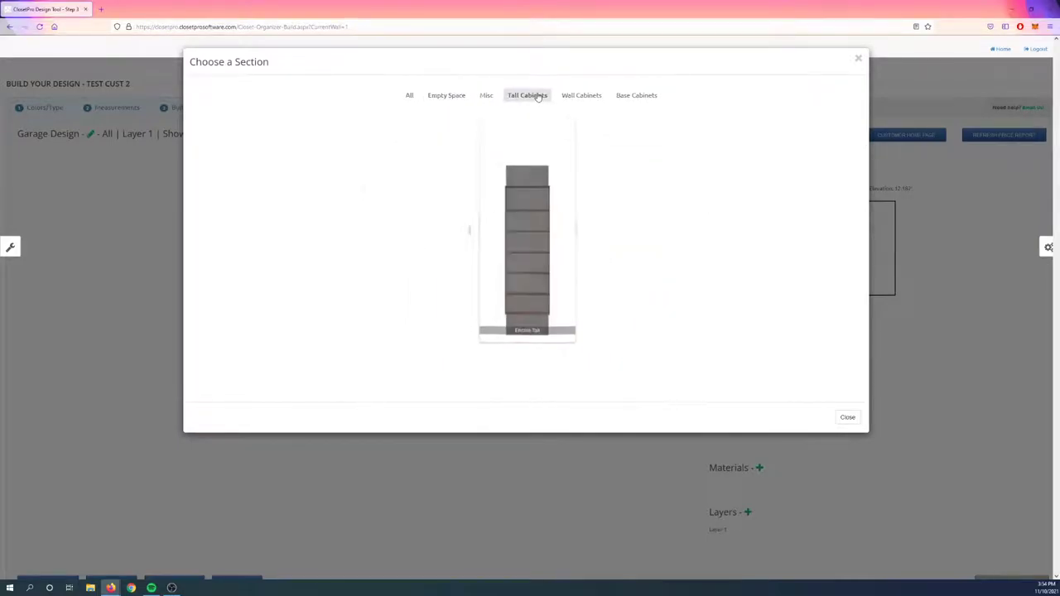
pyautogui.click(539, 196)
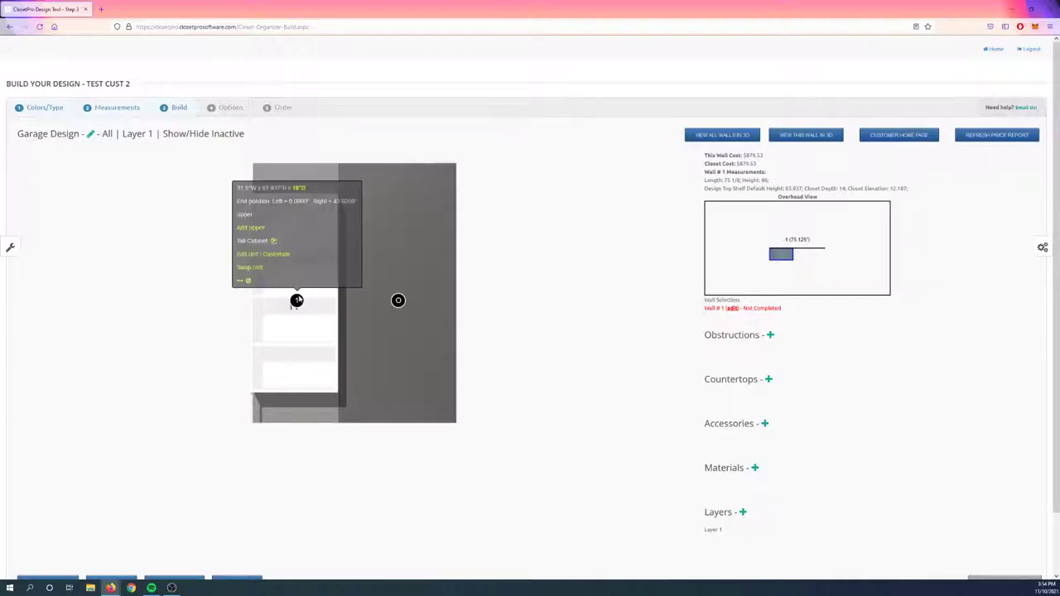
pyautogui.click(252, 259)
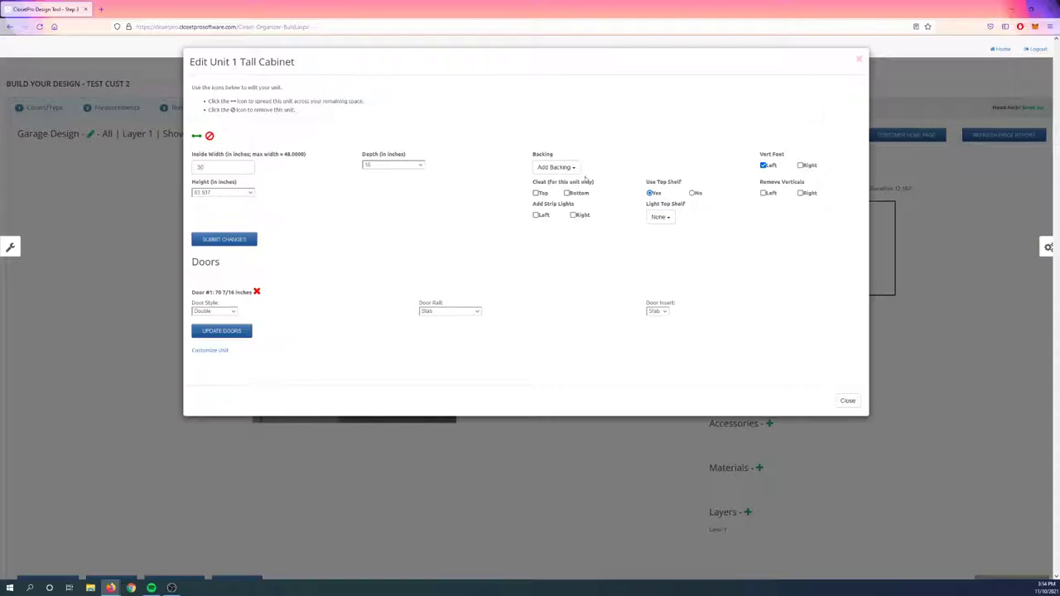
pyautogui.click(848, 401)
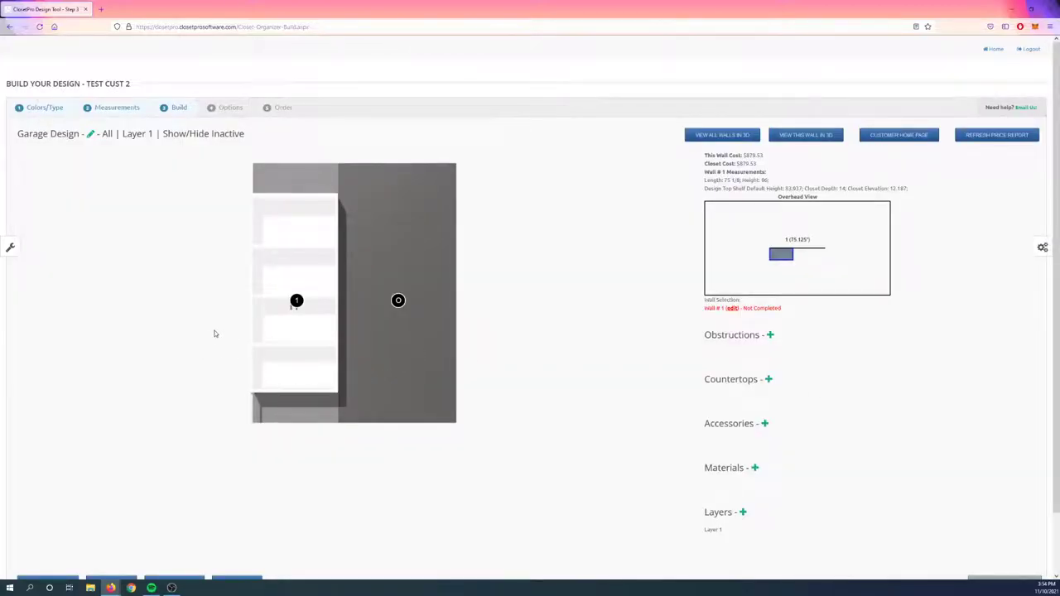
# - From the dashboard, open the Garage catalog's settings under Settings > Catalogs > Main Catalogs
pyautogui.click(994, 49)
pyautogui.click(74, 214)
pyautogui.click(40, 298)
pyautogui.click(52, 312)
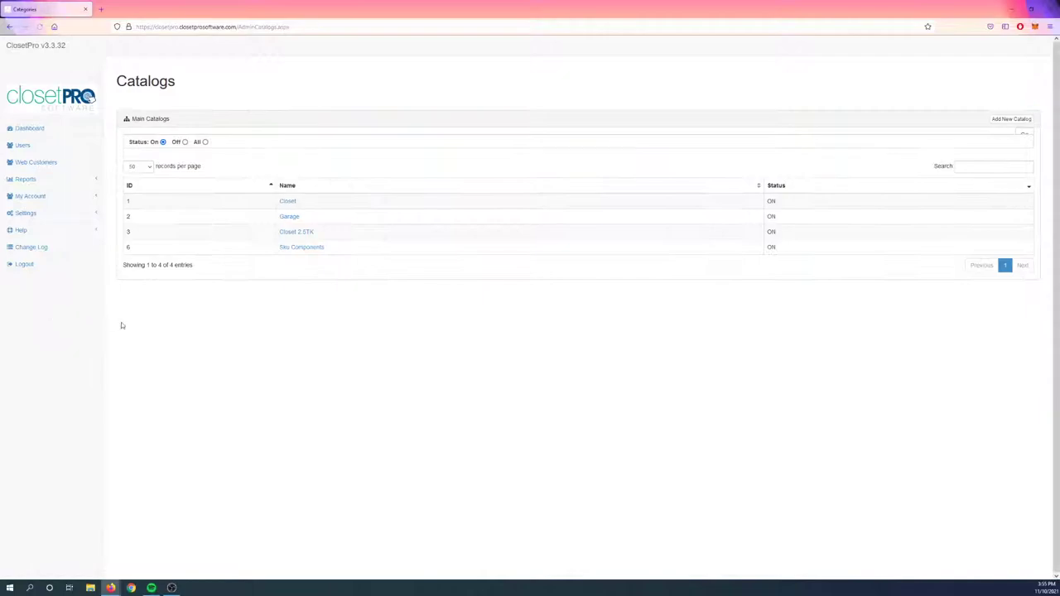
pyautogui.click(290, 217)
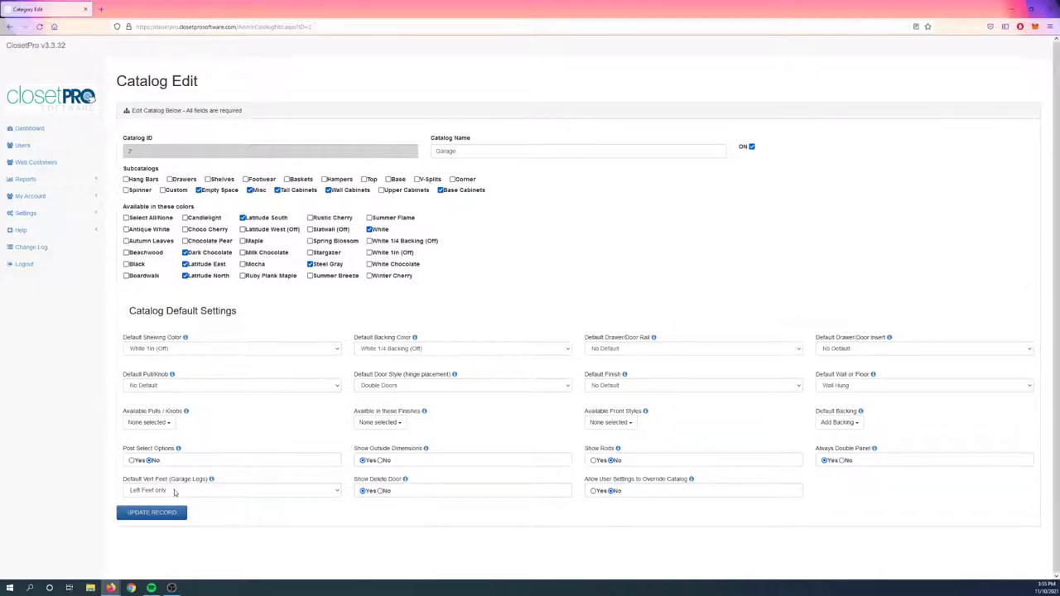
# - Set Show Outside Dimensions to Yes for Garage, keeping Wall Hung as the default
pyautogui.click(364, 460)
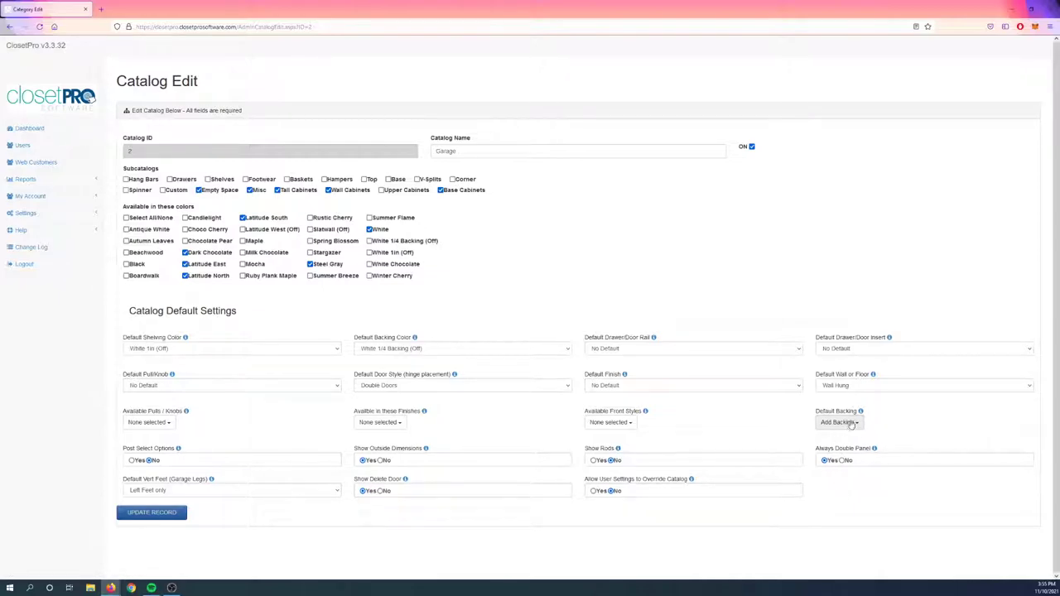
pyautogui.click(864, 387)
pyautogui.click(859, 387)
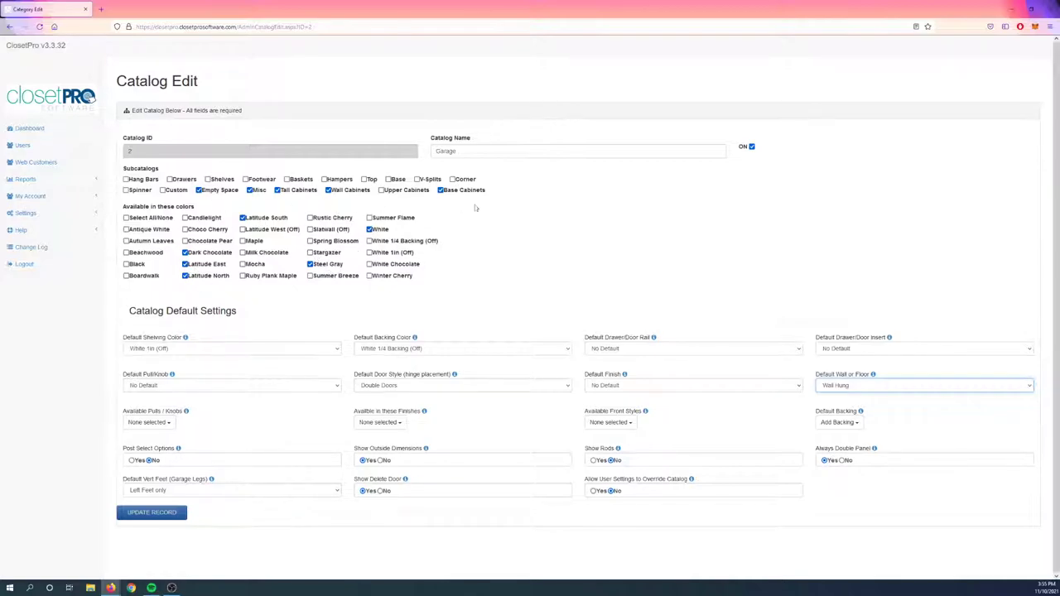
pyautogui.click(71, 213)
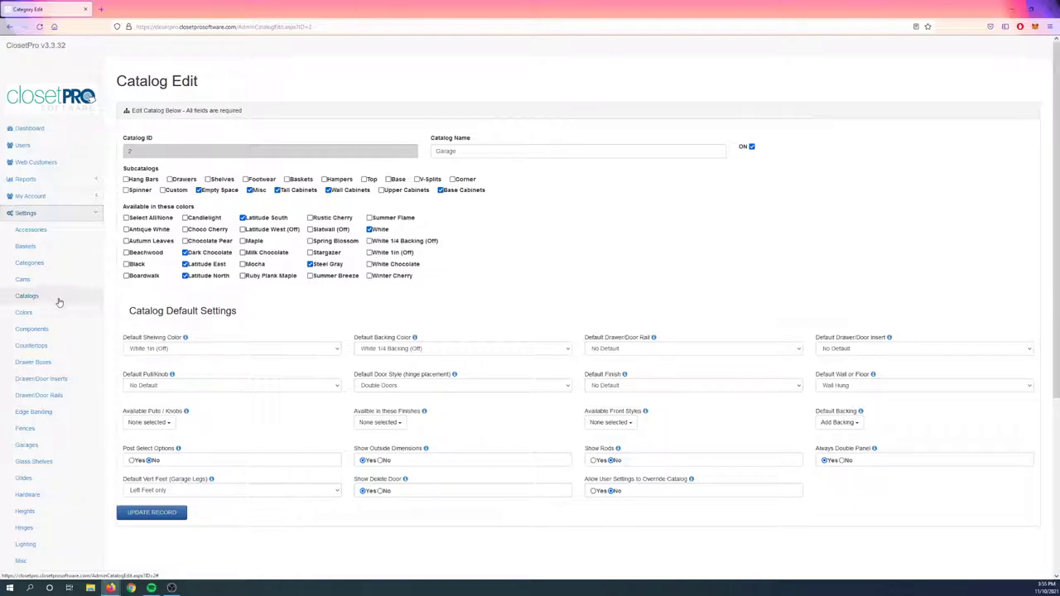
# - Open the catalog settings and limits page and review the Closet catalog's limits
pyautogui.scroll(-2, 58, 321)
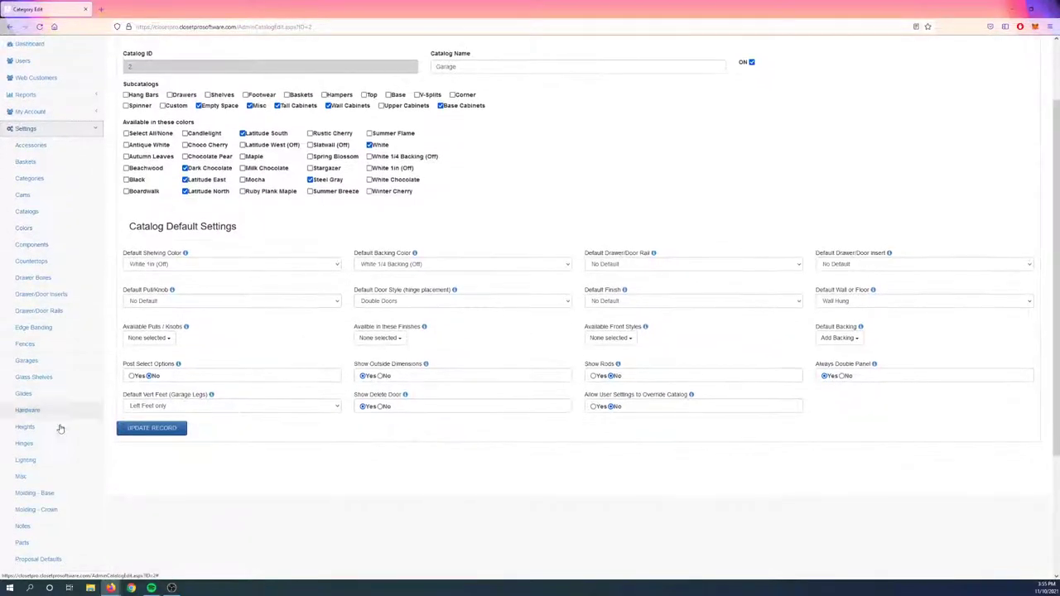
pyautogui.click(33, 478)
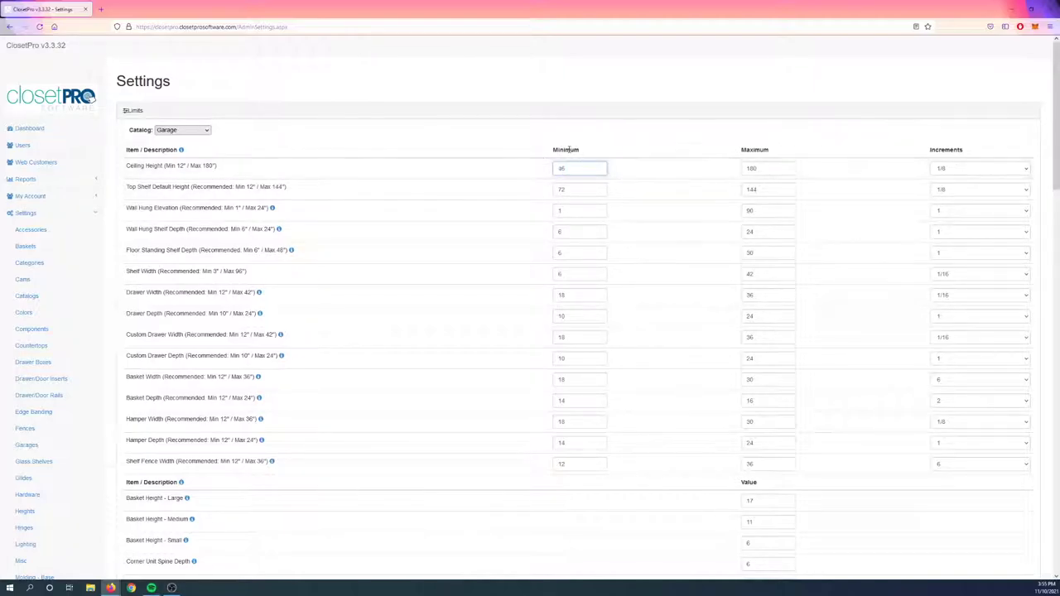
pyautogui.click(184, 130)
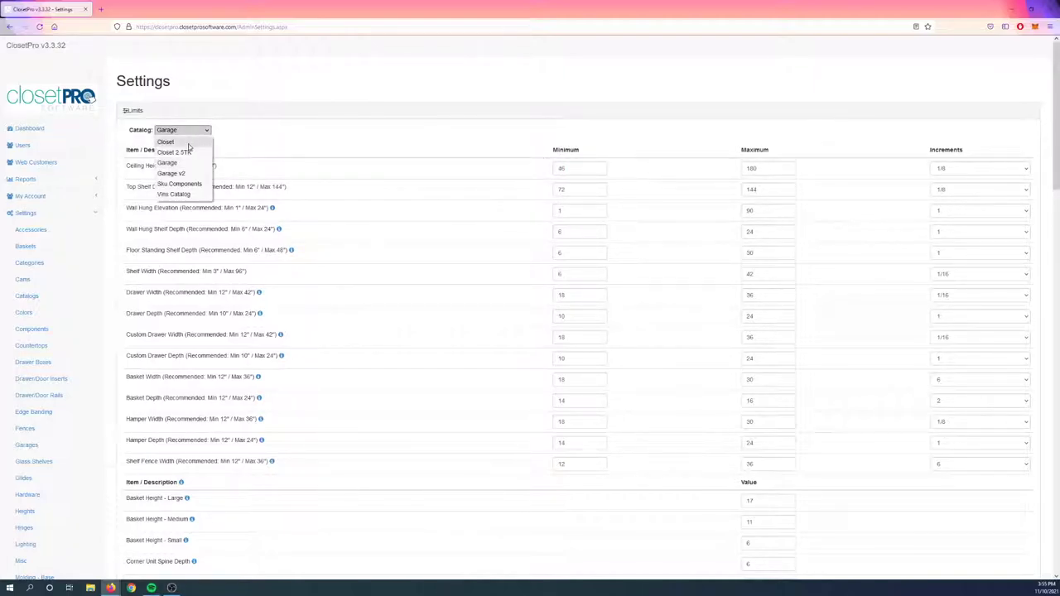
pyautogui.click(189, 144)
pyautogui.doubleClick(576, 168)
pyautogui.scroll(-8, 445, 328)
pyautogui.scroll(-3, 455, 352)
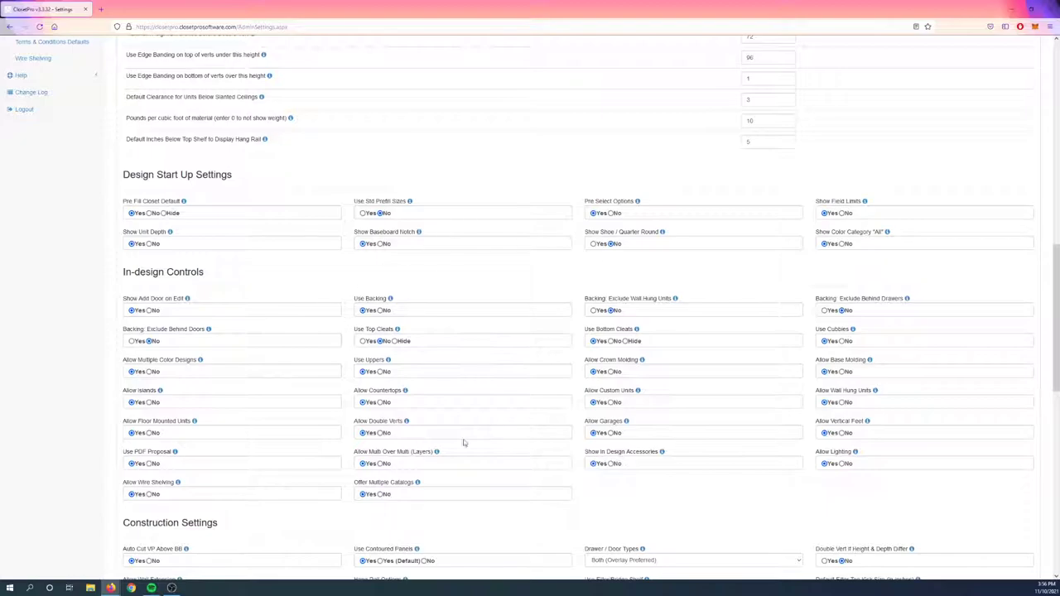
pyautogui.scroll(11, 373, 414)
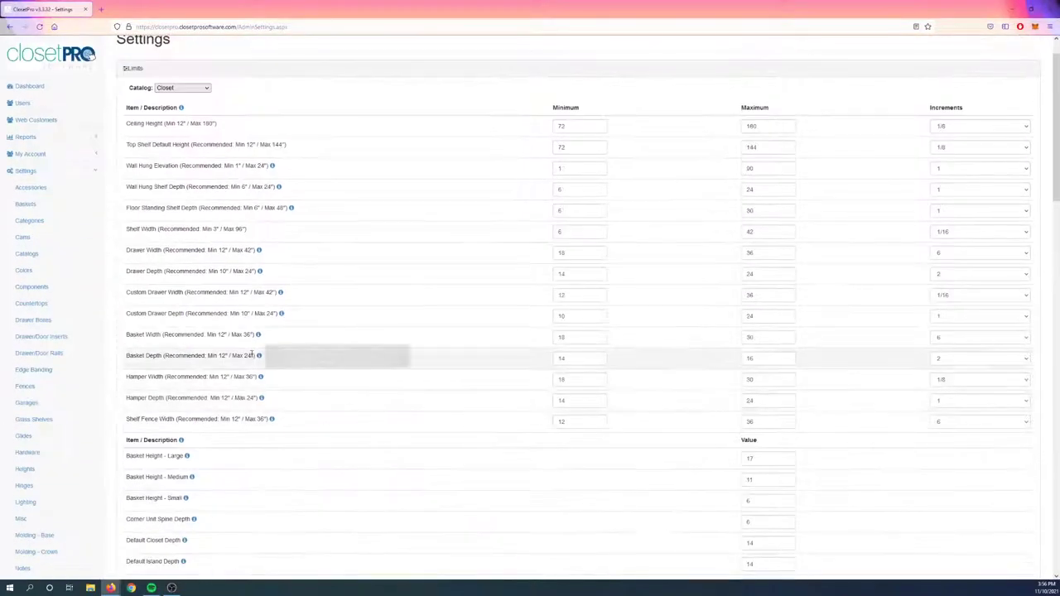
# - Switch to Garage and check its Allow Floor Mounted Units and Allow Multiple Color Designs settings
pyautogui.click(182, 130)
pyautogui.click(180, 174)
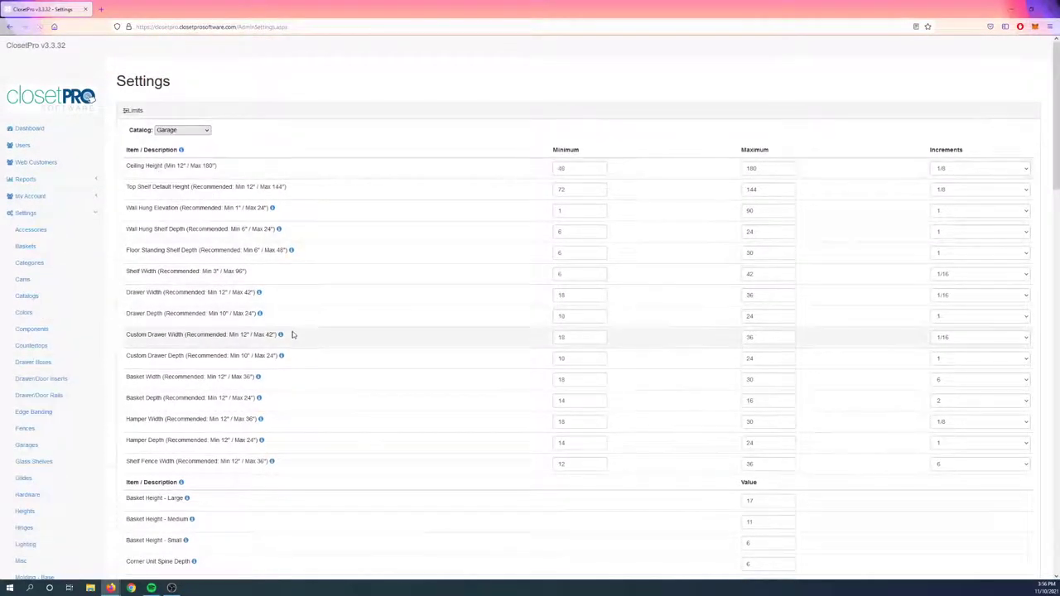
pyautogui.scroll(-7, 300, 331)
pyautogui.scroll(-3, 304, 382)
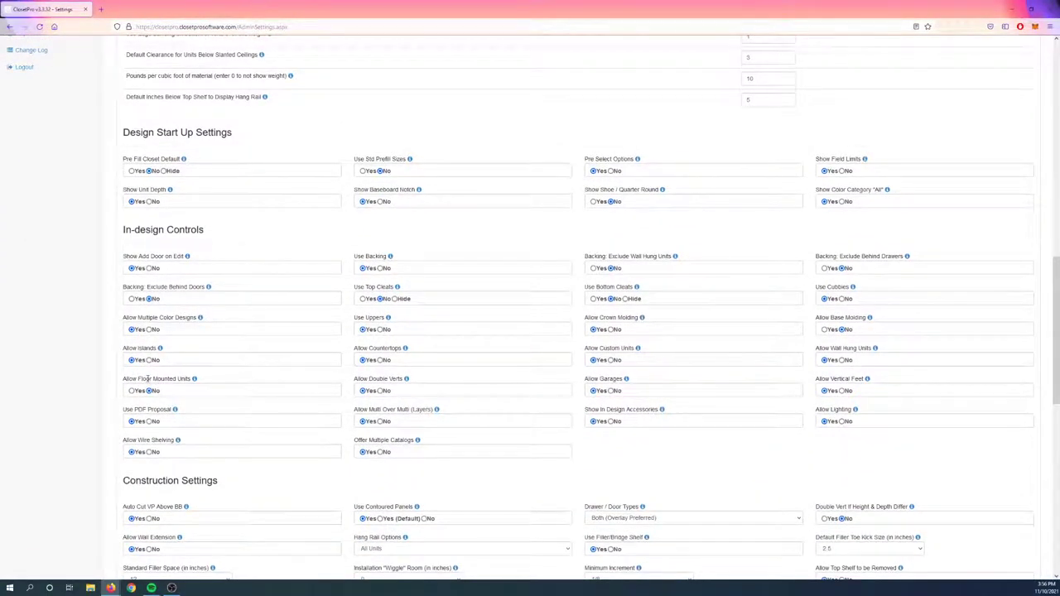
pyautogui.moveTo(147, 378); pyautogui.dragTo(165, 380)
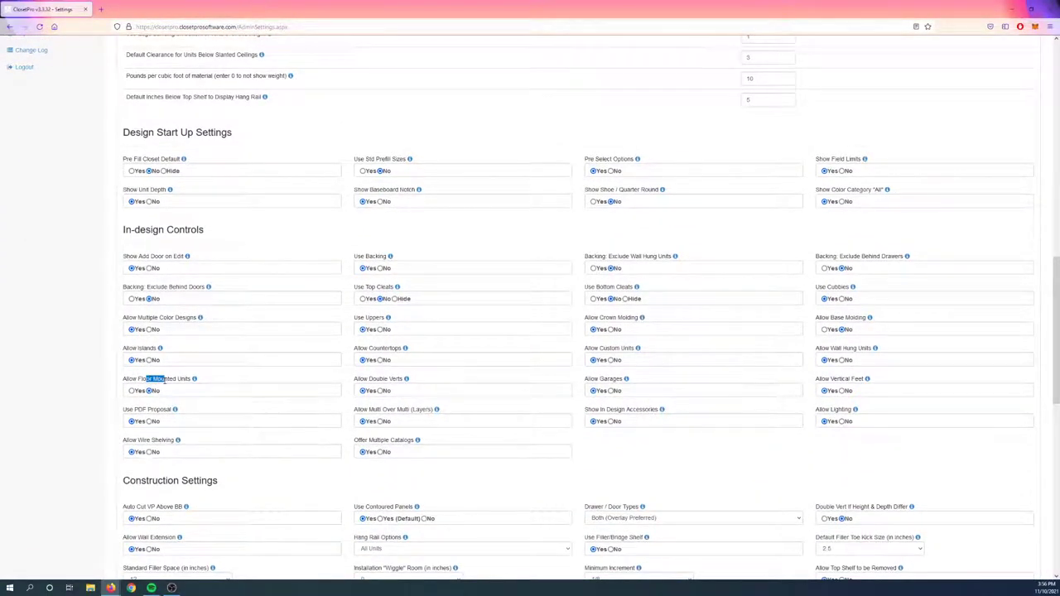
pyautogui.tripleClick(882, 317)
pyautogui.click(722, 326)
# - Switch back to Closet and compare its Allow Floor Mounted Units setting
pyautogui.scroll(10, 462, 348)
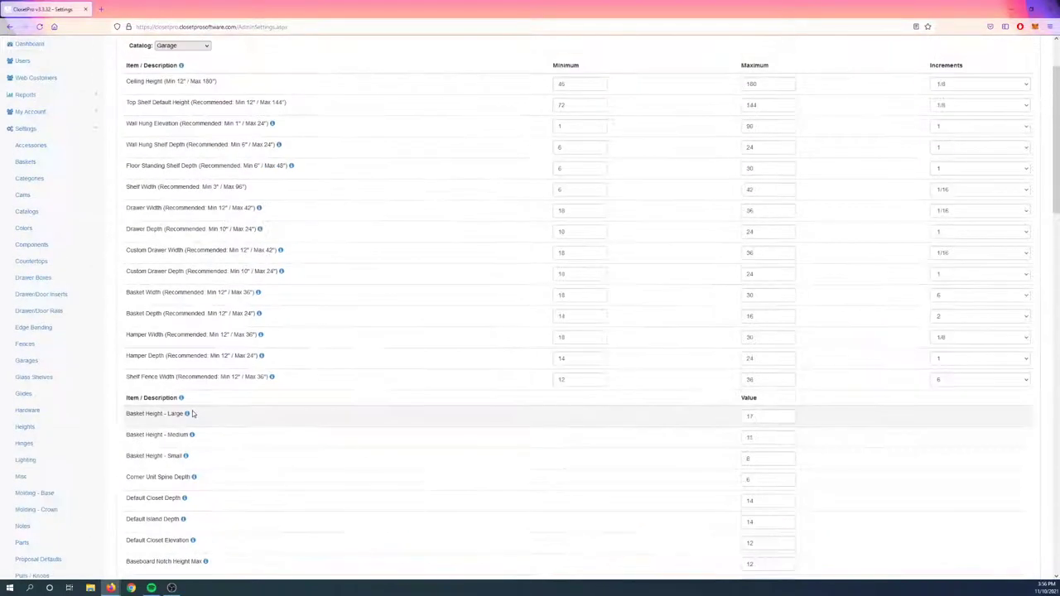
pyautogui.scroll(2, 192, 413)
pyautogui.click(182, 129)
pyautogui.click(174, 141)
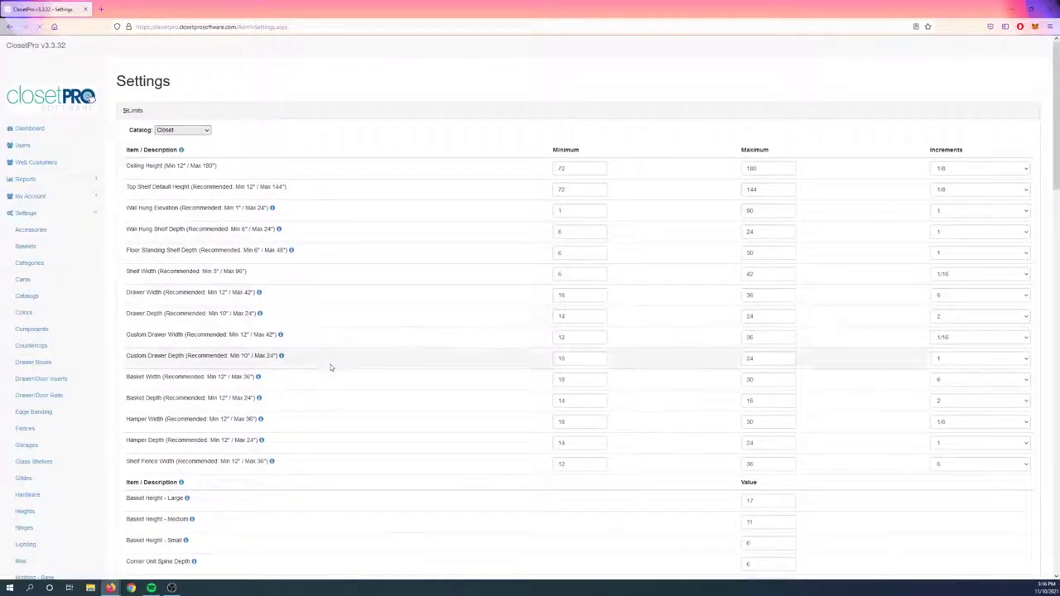
pyautogui.scroll(-12, 329, 375)
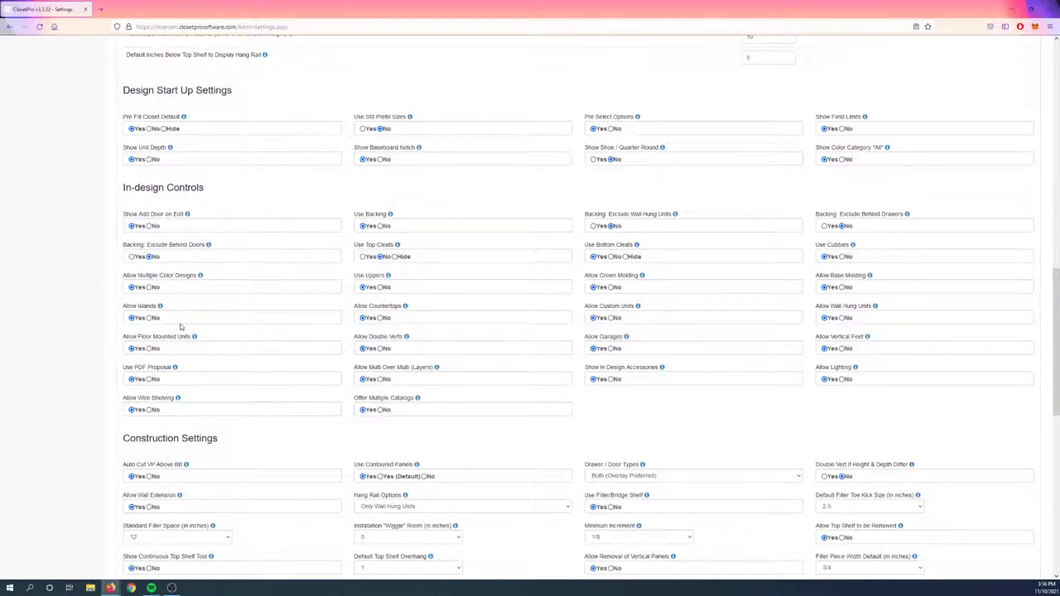
pyautogui.moveTo(139, 337); pyautogui.dragTo(173, 337)
pyautogui.click(184, 337)
pyautogui.scroll(15, 221, 338)
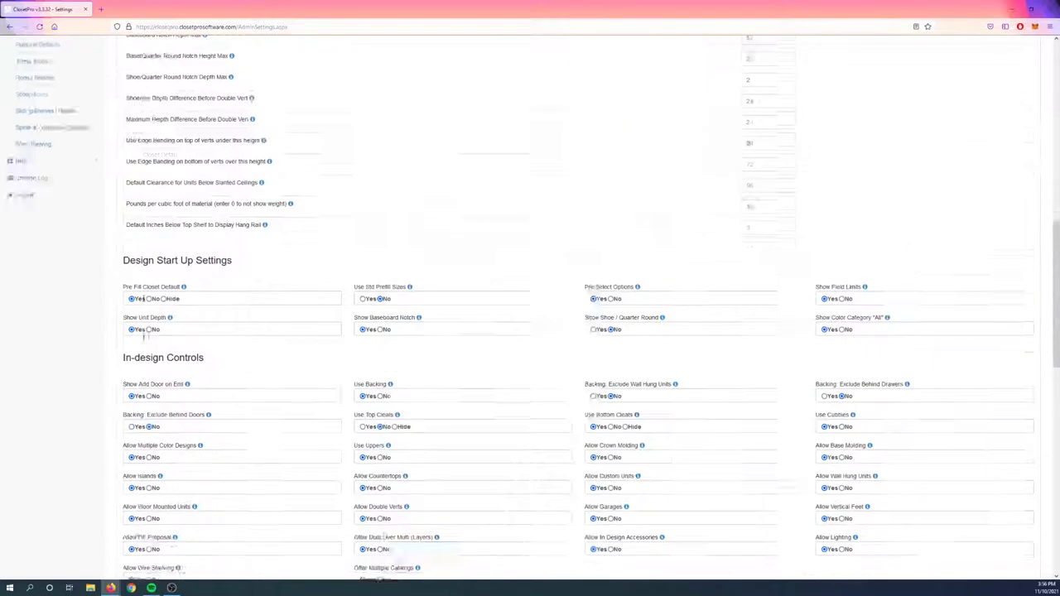
# - Review the colour and option settings of the test customer's Garage Design
pyautogui.click(44, 150)
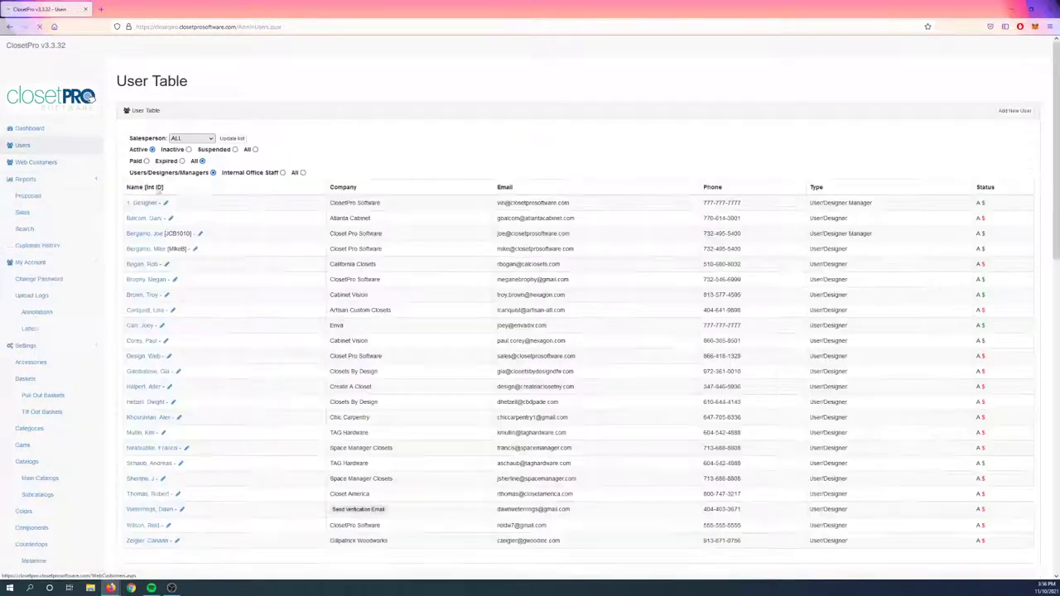
pyautogui.click(177, 249)
pyautogui.click(144, 210)
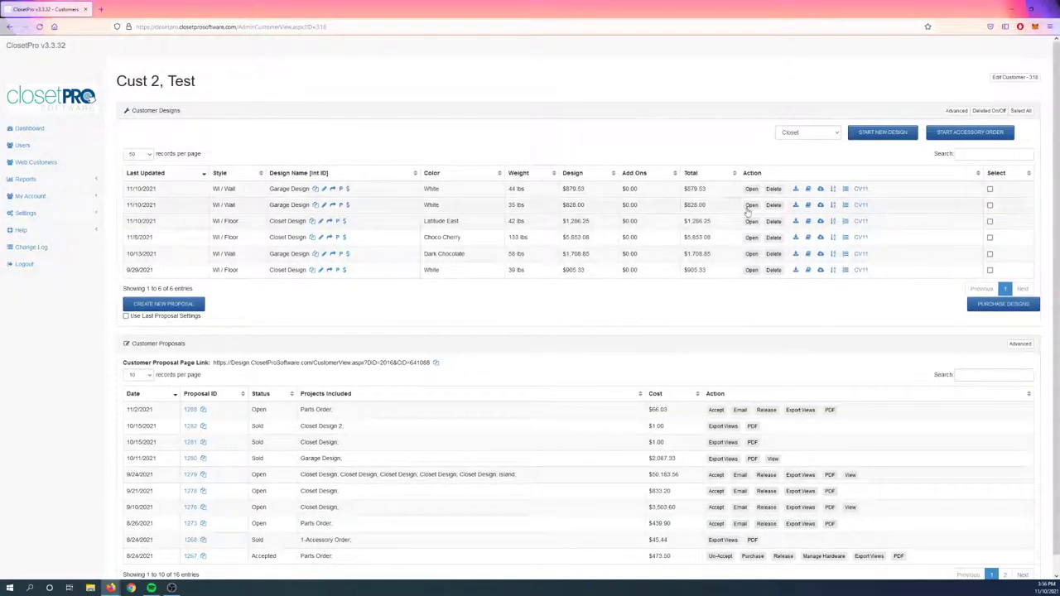
pyautogui.click(751, 188)
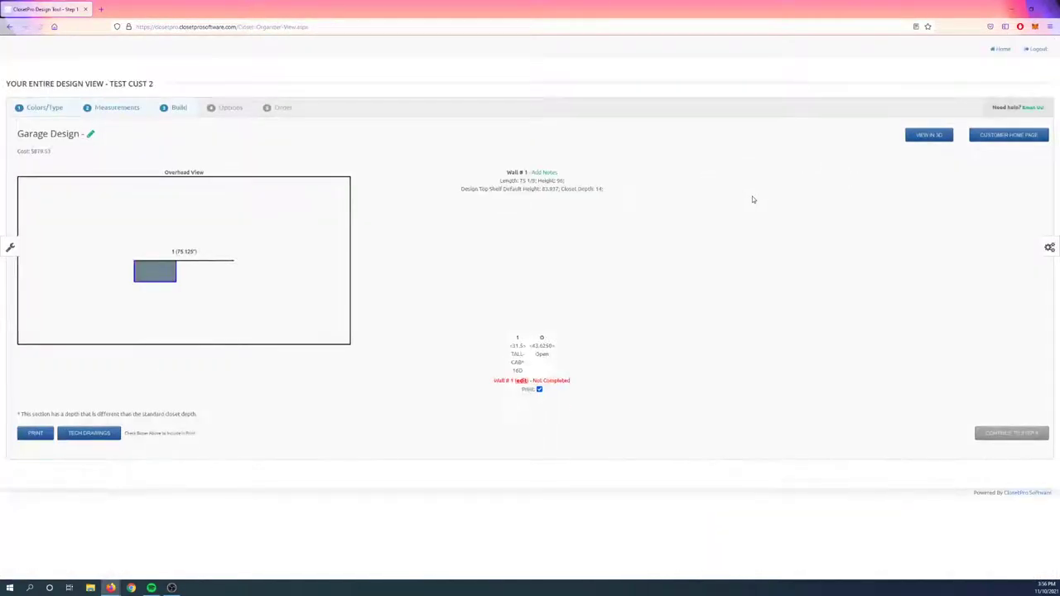
pyautogui.click(1048, 247)
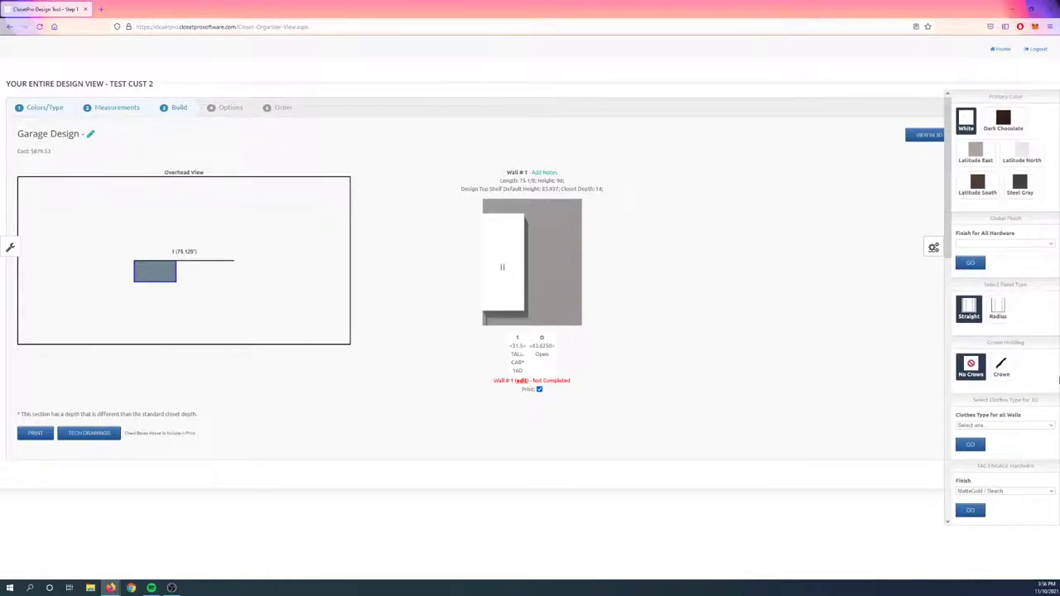
pyautogui.scroll(-3, 993, 265)
pyautogui.scroll(-5, 993, 267)
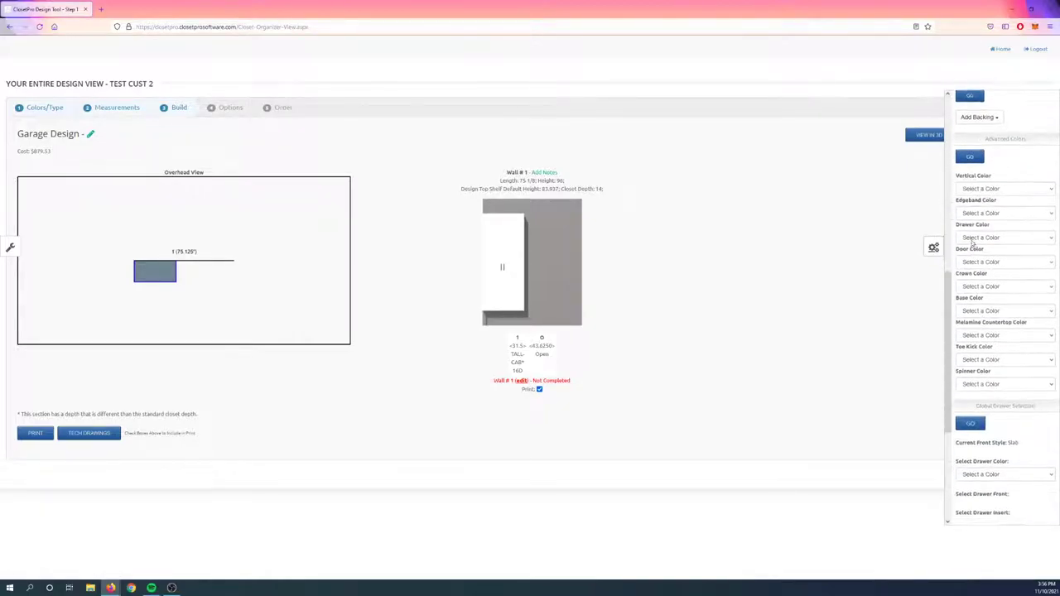
pyautogui.scroll(10, 967, 286)
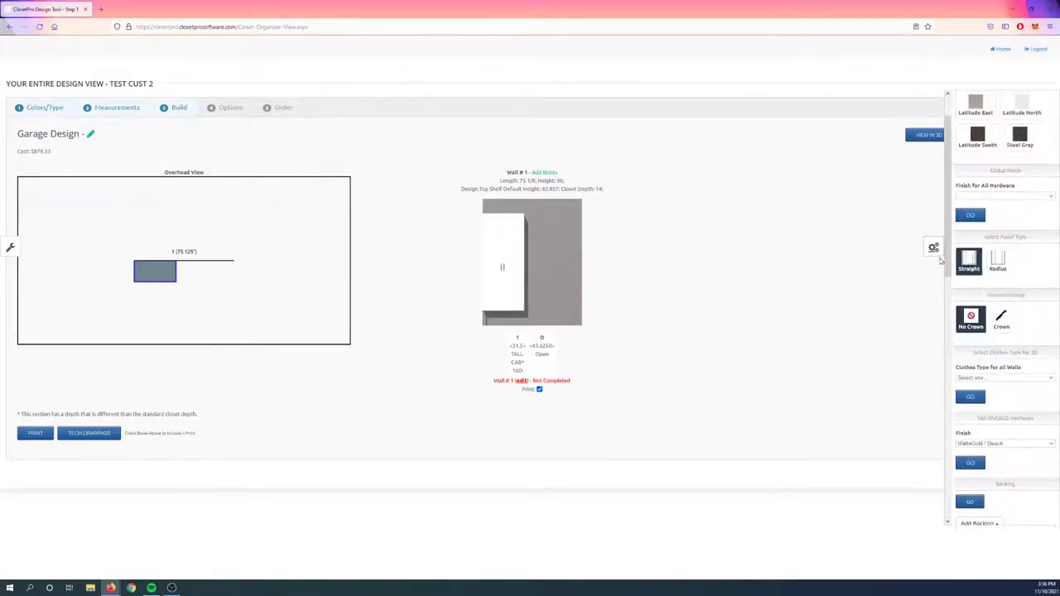
pyautogui.click(933, 247)
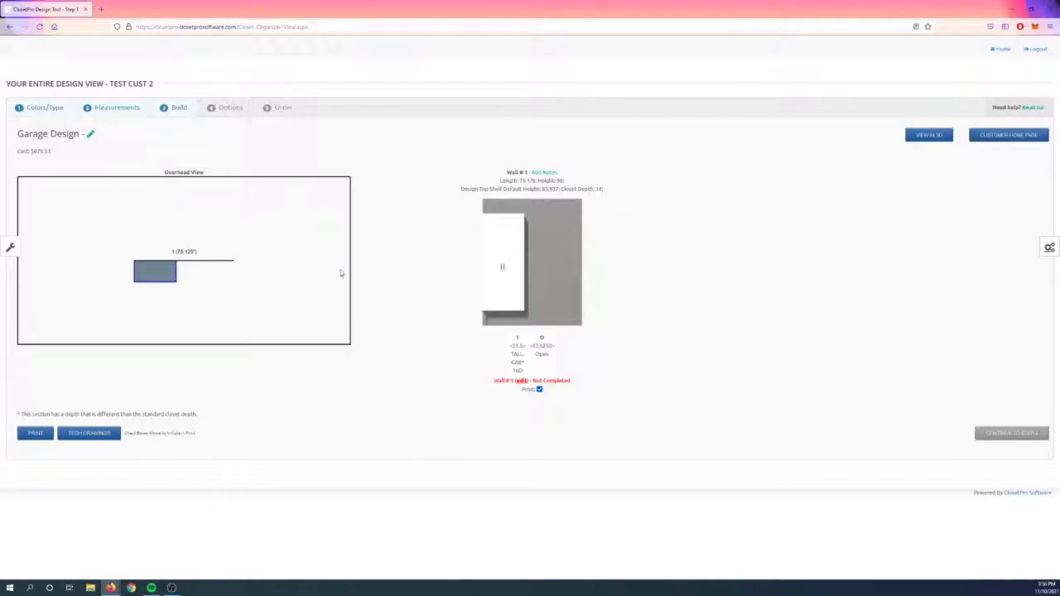
pyautogui.click(1005, 137)
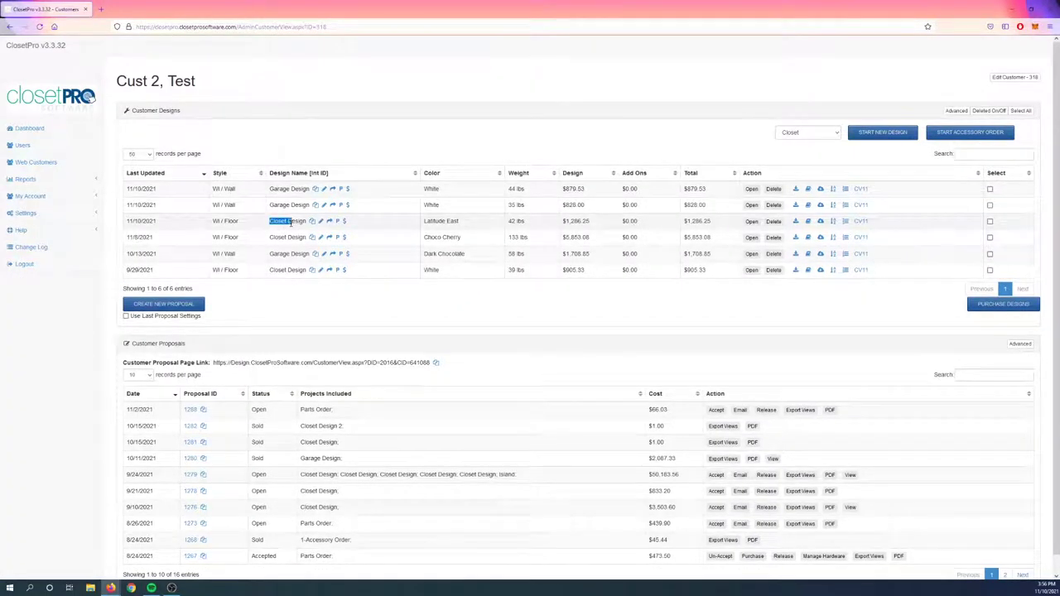
# - Review the Closet Design's colour options, then return to the customer's page
pyautogui.click(751, 221)
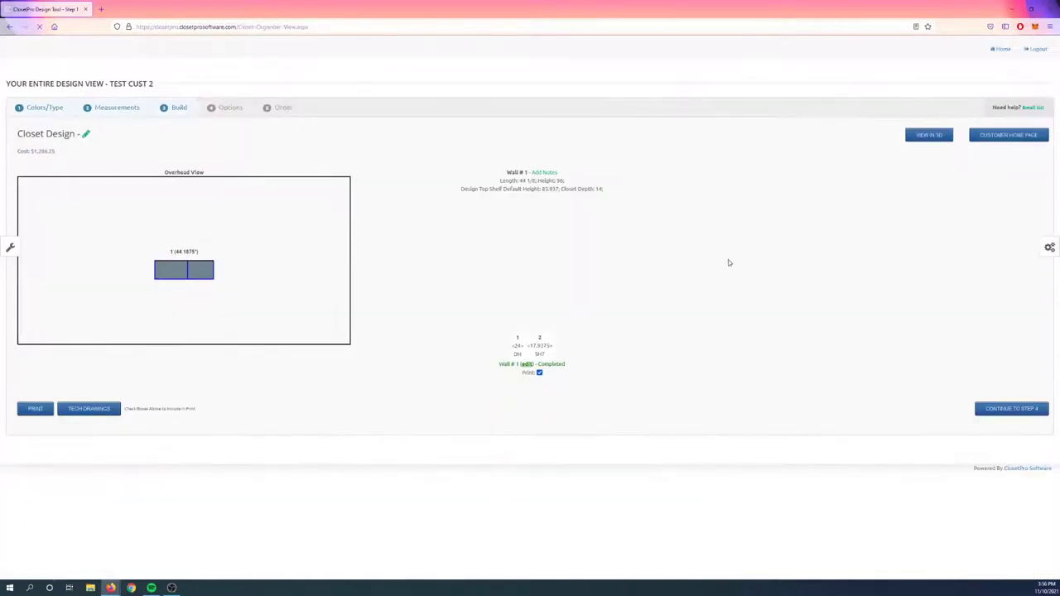
pyautogui.click(1049, 247)
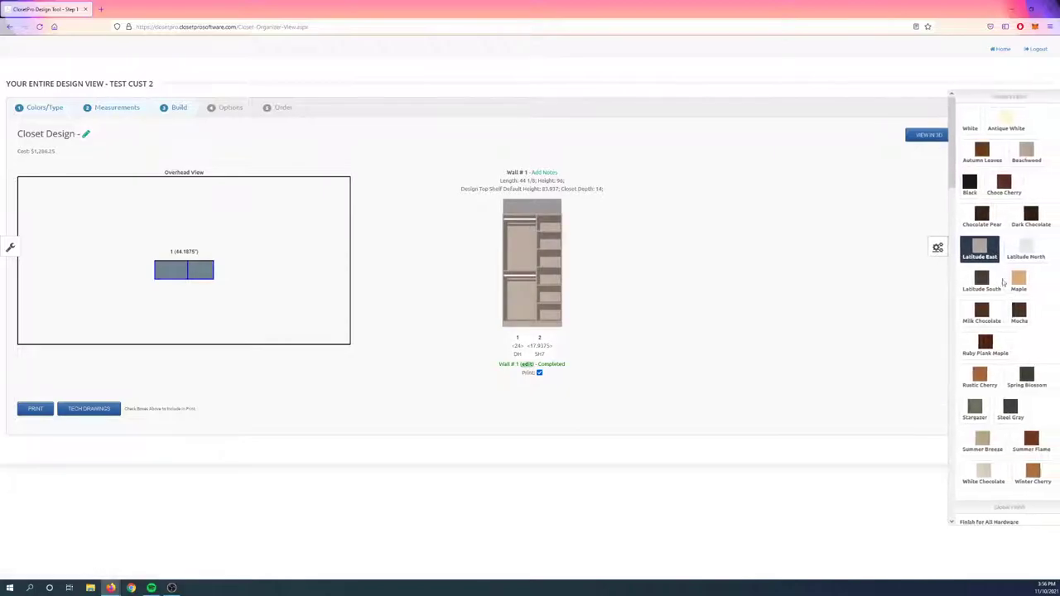
pyautogui.scroll(-4, 1025, 346)
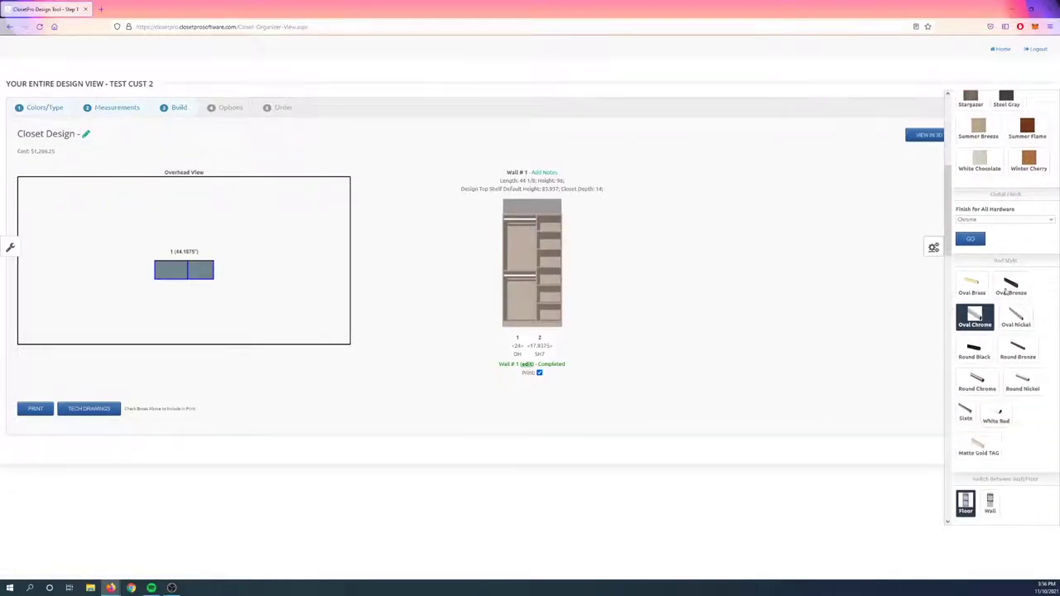
pyautogui.scroll(-2, 1024, 378)
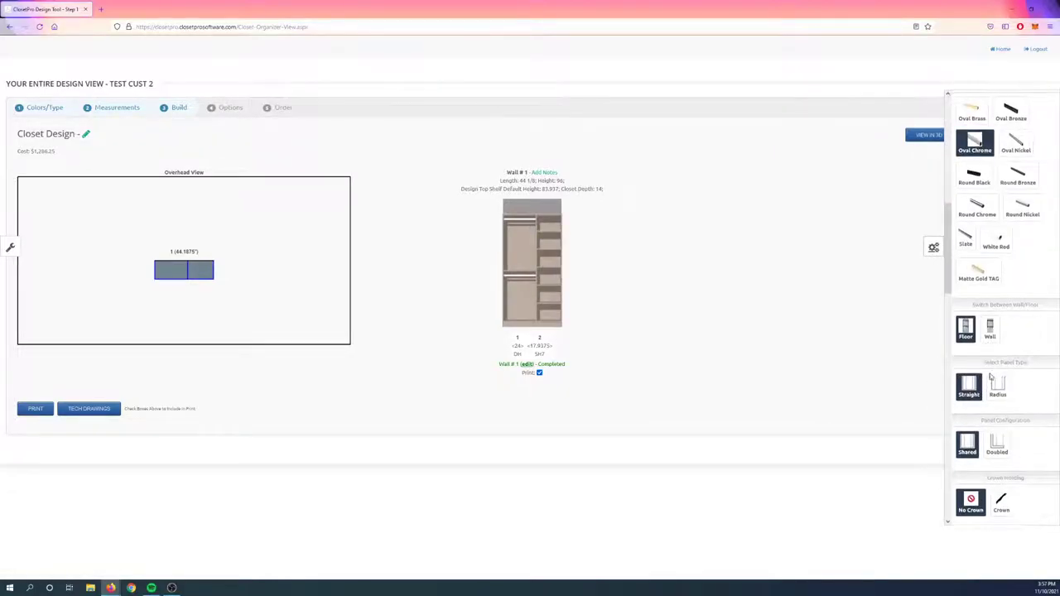
pyautogui.scroll(-2, 1031, 423)
pyautogui.scroll(2, 998, 340)
pyautogui.click(933, 247)
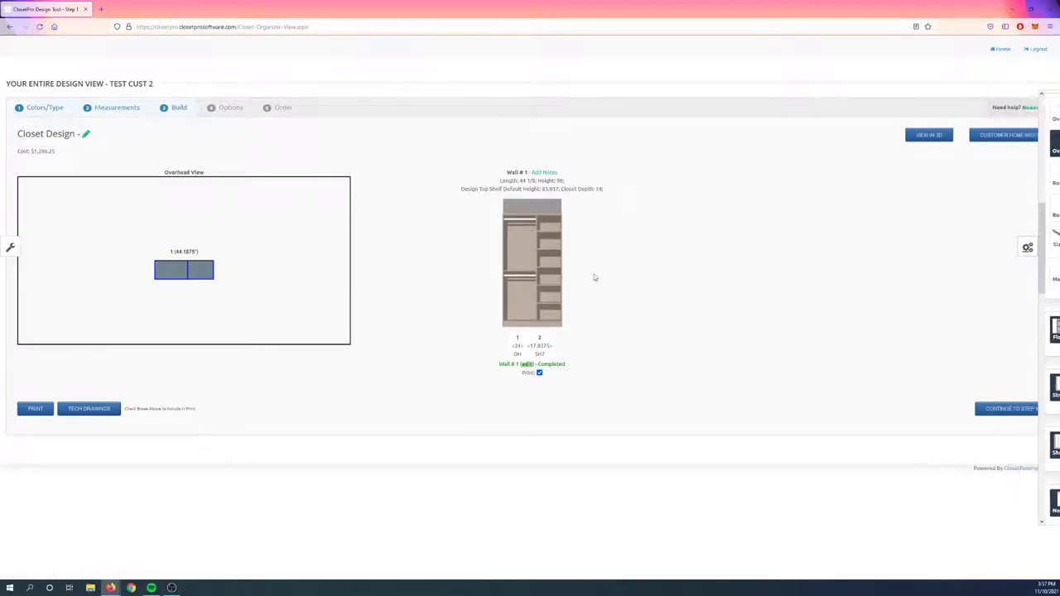
pyautogui.click(1011, 135)
# - Open the B-BASE-1-SHELF component's edit page from Settings > Components
pyautogui.click(78, 215)
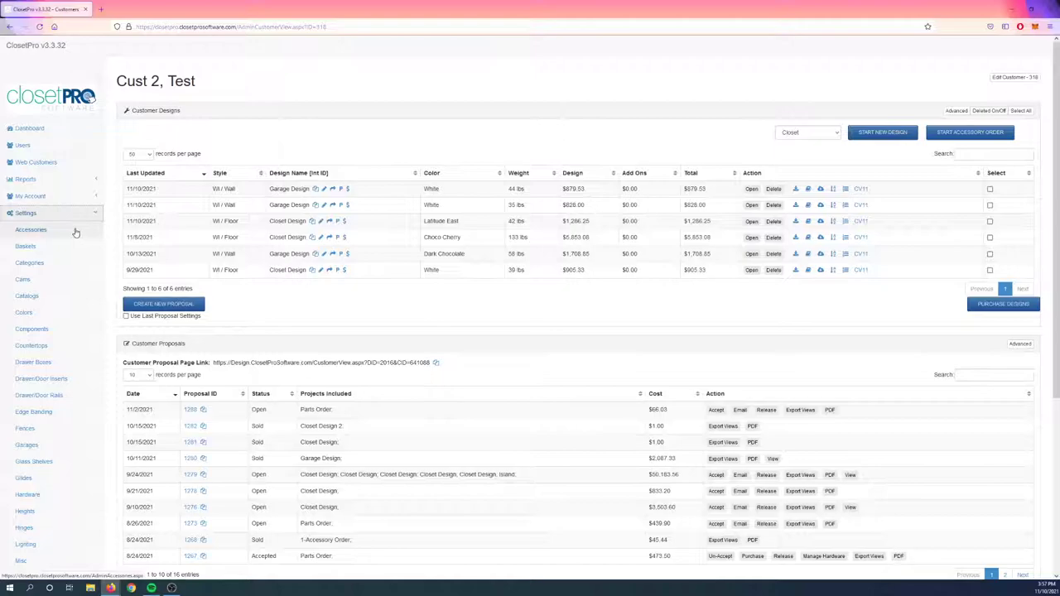
pyautogui.click(48, 332)
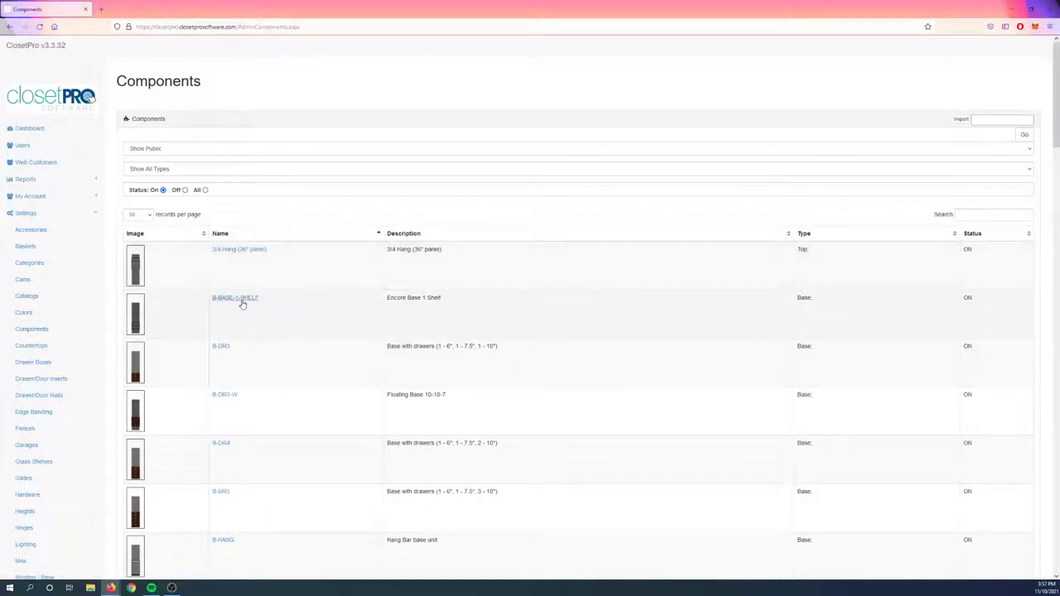
pyautogui.click(229, 300)
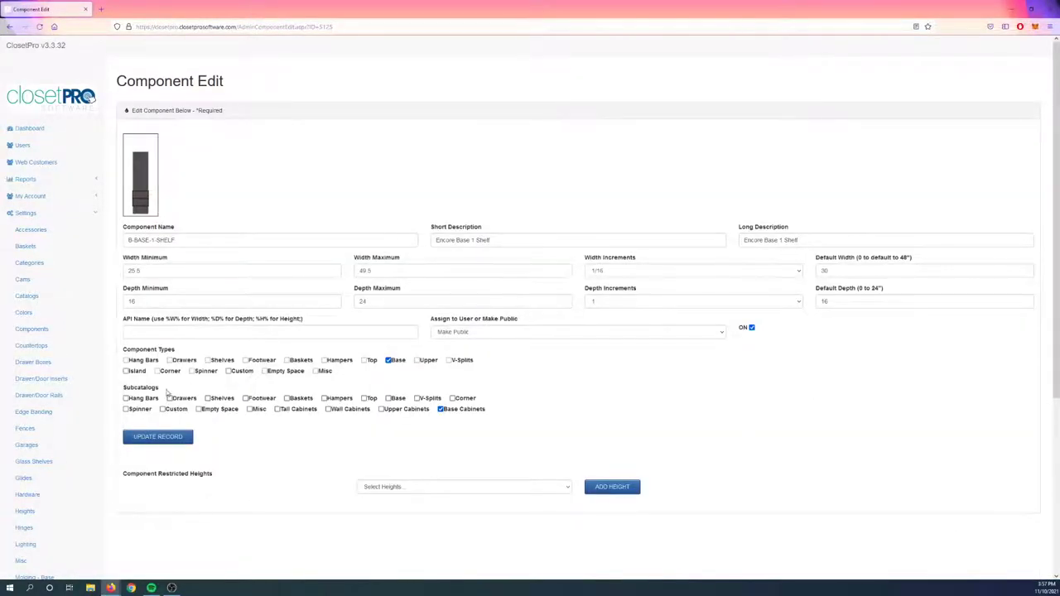